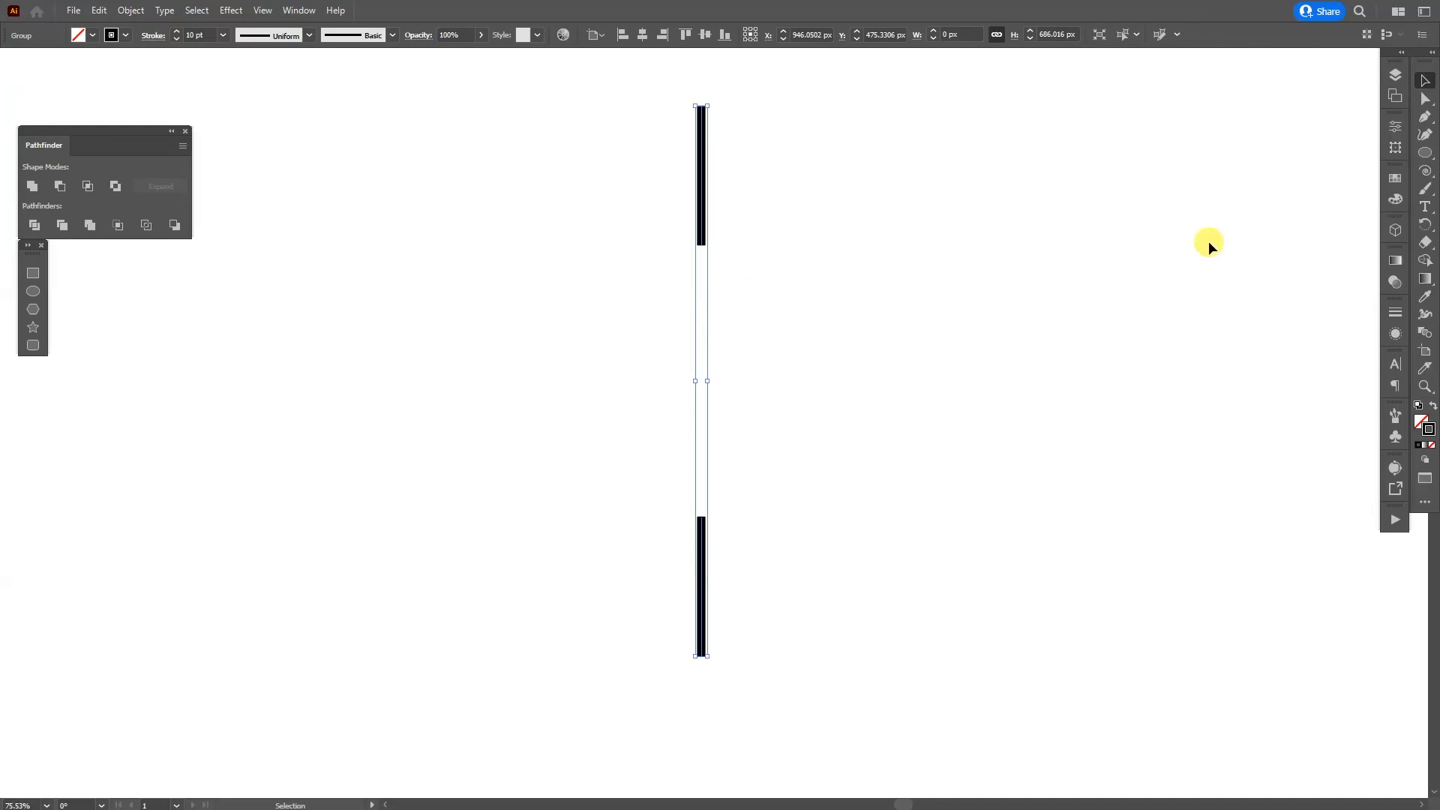
Step: Make a copy of the grouped pair of vertical lines rotated 4° about their shared centre
{"action": "left_click", "coordinate": [1425, 224]}
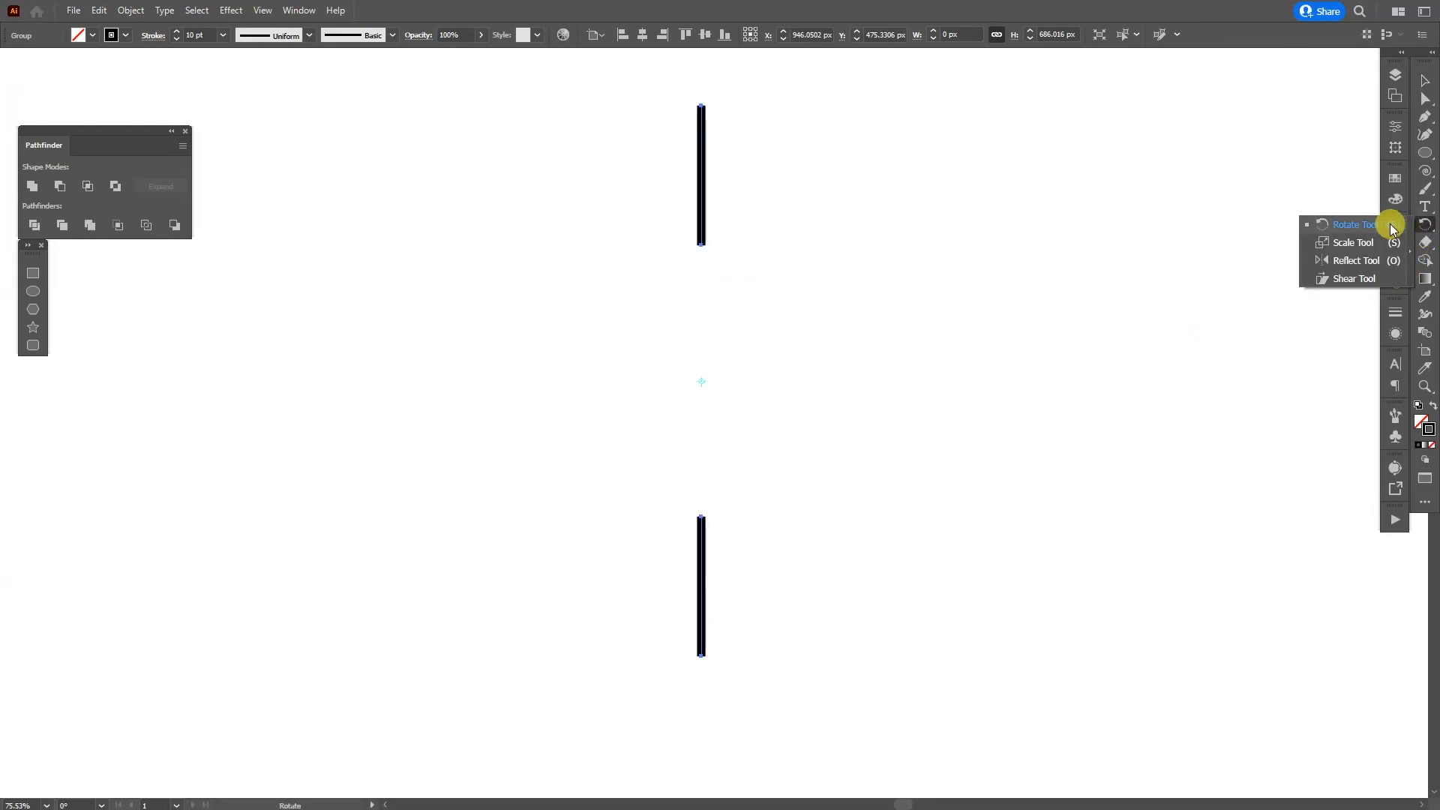
{"action": "left_click", "coordinate": [1388, 228]}
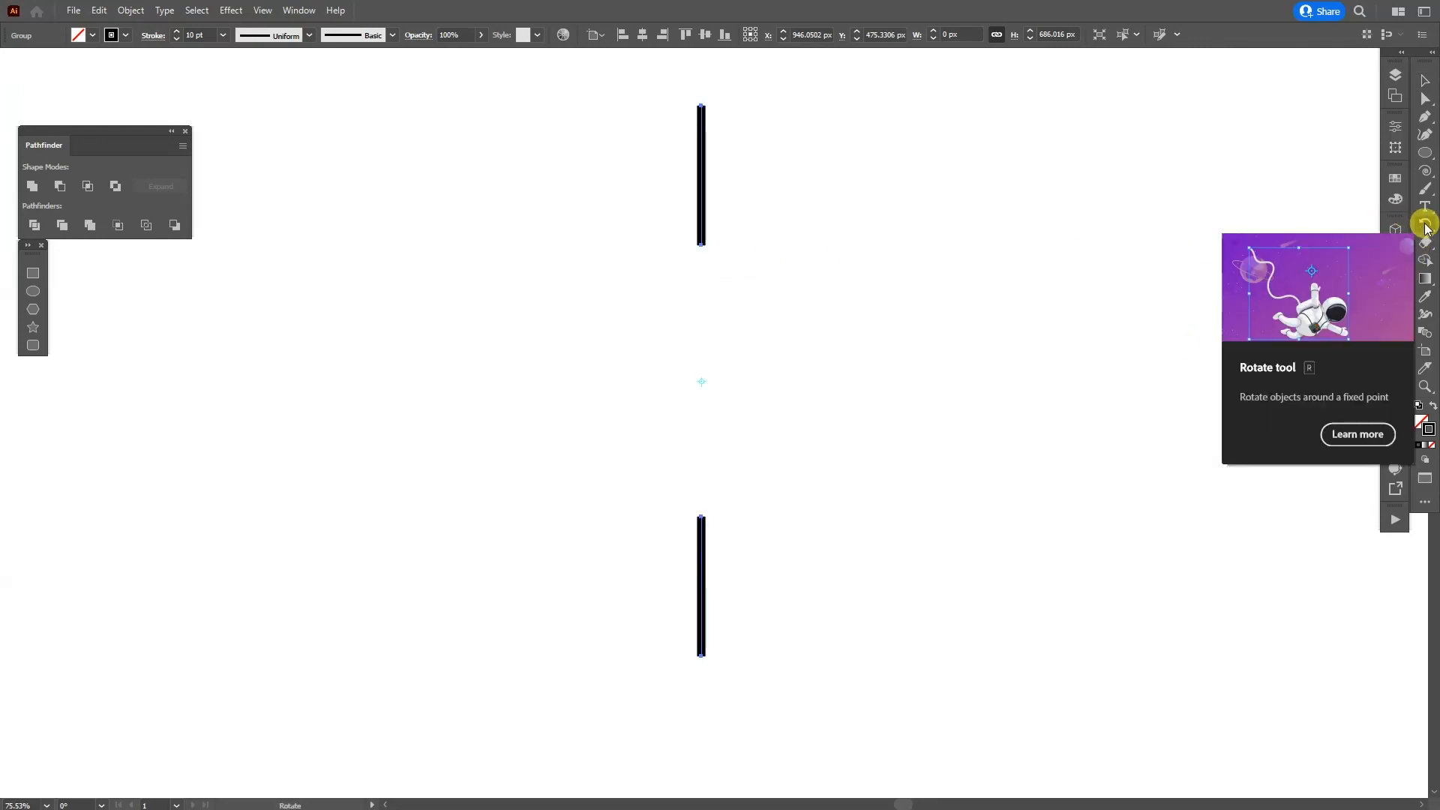
{"action": "double_click", "coordinate": [1425, 225]}
{"action": "left_click_drag", "start_coordinate": [716, 603], "coordinate": [829, 385]}
{"action": "left_click", "coordinate": [895, 450]}
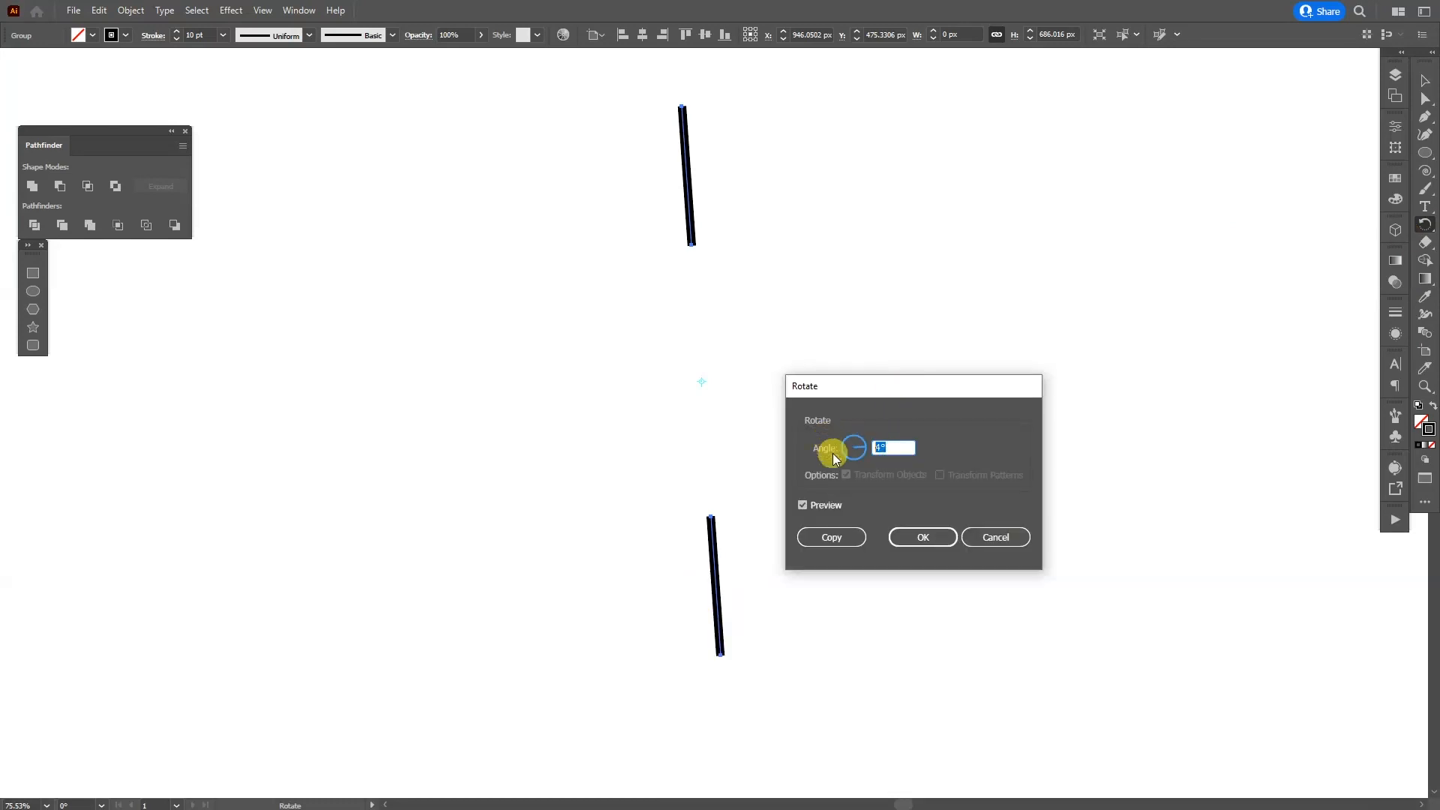
{"action": "left_click", "coordinate": [833, 537]}
Step: Repeat the rotated copy until the lines form a complete radial ring, and deselect
{"action": "key", "text": "ctrl+d"}
{"action": "key", "text": "ctrl+d"}
{"action": "key", "text": "ctrl+d"}
{"action": "key", "text": "ctrl+d"}
{"action": "key", "text": "ctrl+d"}
{"action": "key", "text": "ctrl+d"}
{"action": "key", "text": "ctrl+d"}
{"action": "key", "text": "ctrl+d"}
{"action": "key", "text": "ctrl+d"}
{"action": "key", "text": "ctrl+d"}
{"action": "key", "text": "ctrl+d"}
{"action": "key", "text": "ctrl+d"}
{"action": "key", "text": "ctrl+d"}
{"action": "key", "text": "ctrl+d"}
{"action": "key", "text": "ctrl+d"}
{"action": "key", "text": "ctrl+d"}
{"action": "key", "text": "ctrl+d"}
{"action": "key", "text": "ctrl+d"}
{"action": "key", "text": "ctrl+d"}
{"action": "key", "text": "ctrl+d"}
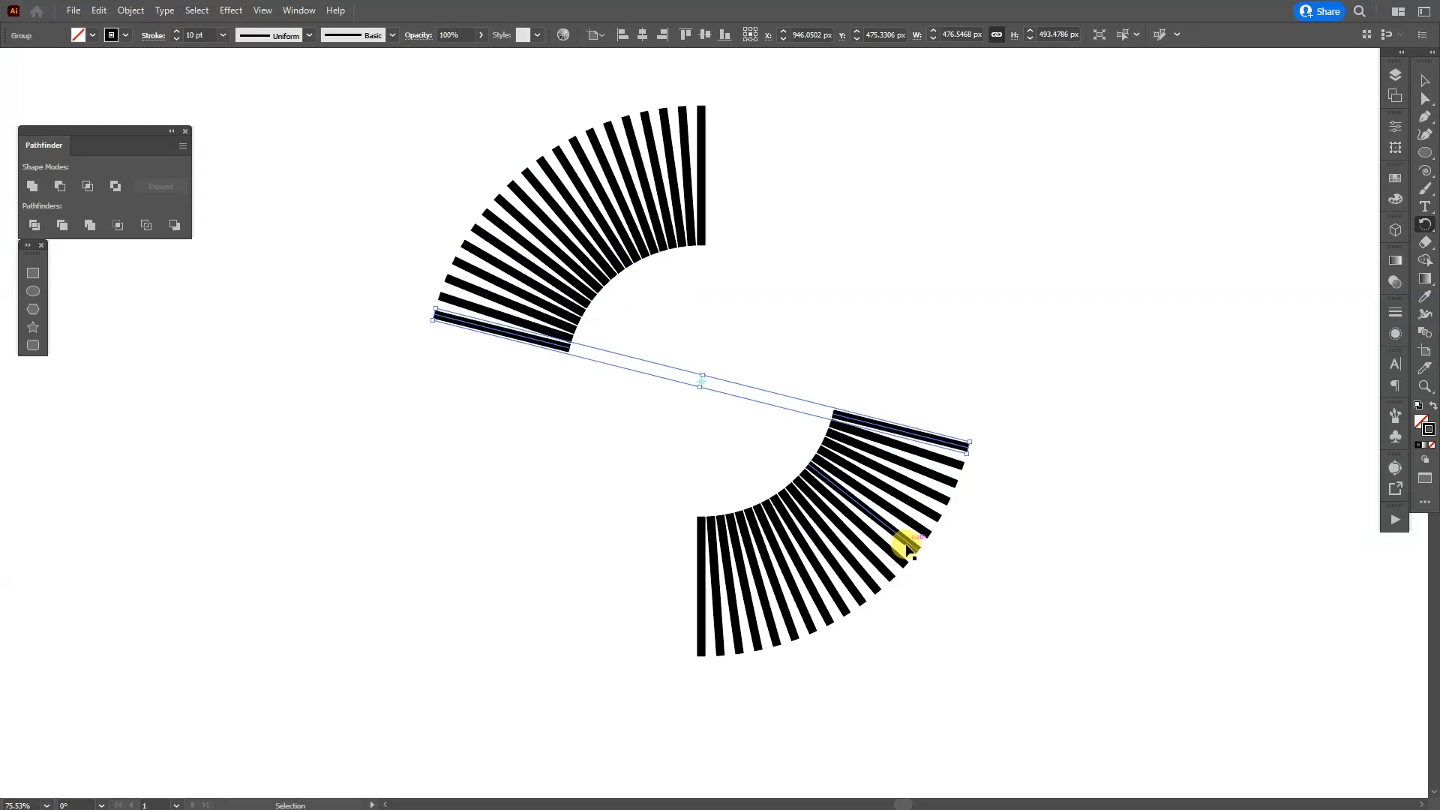
{"action": "key", "text": "ctrl+d"}
{"action": "key", "text": "ctrl+d"}
{"action": "key", "text": "ctrl+d"}
{"action": "key", "text": "ctrl+d"}
{"action": "key", "text": "ctrl+d"}
{"action": "key", "text": "ctrl+d"}
{"action": "key", "text": "ctrl+d"}
{"action": "key", "text": "ctrl+d"}
{"action": "key", "text": "ctrl+d"}
{"action": "key", "text": "ctrl+d"}
{"action": "key", "text": "ctrl+d"}
{"action": "key", "text": "ctrl+d"}
{"action": "key", "text": "ctrl+d"}
{"action": "key", "text": "ctrl+d"}
{"action": "key", "text": "ctrl+d"}
{"action": "key", "text": "ctrl+d"}
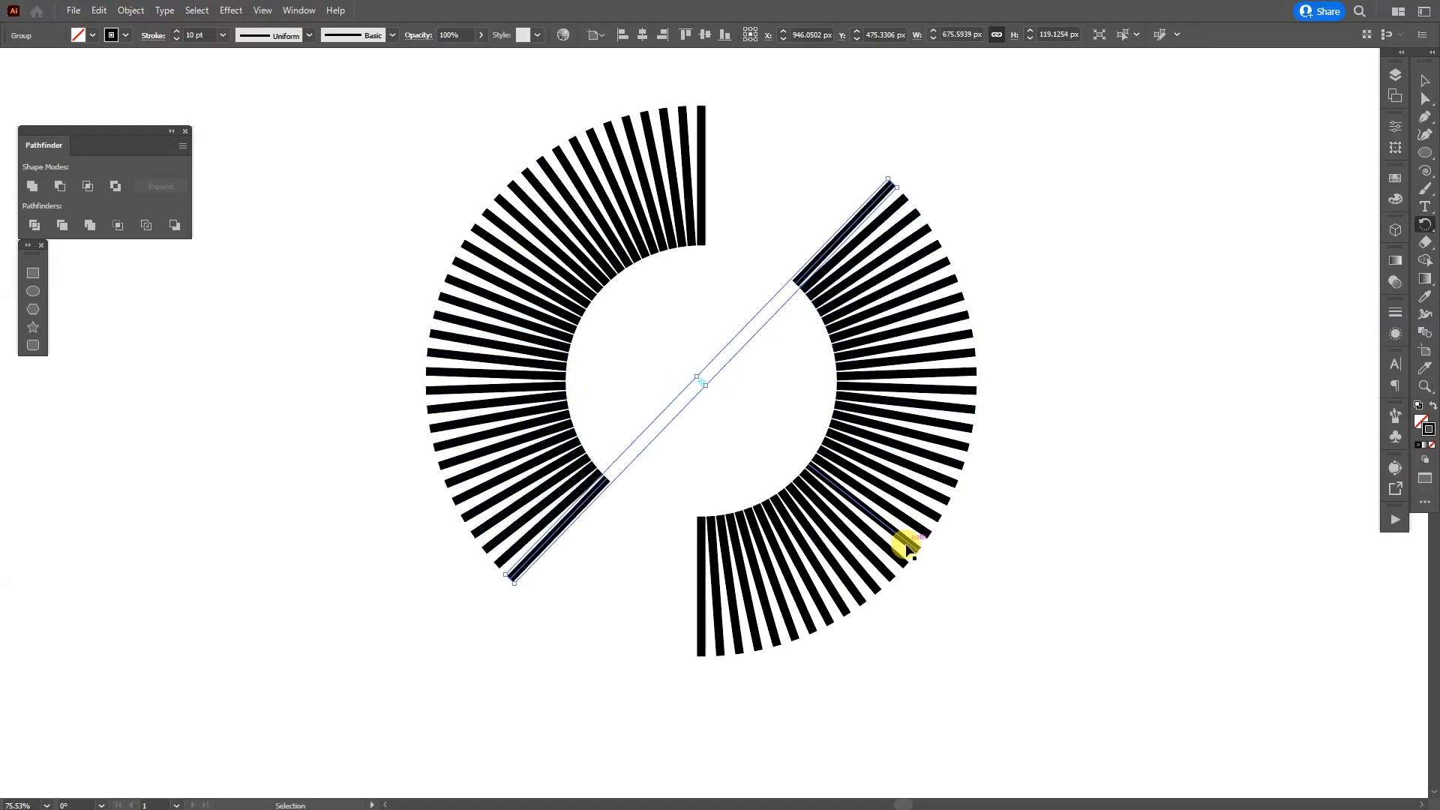
{"action": "key", "text": "ctrl+d"}
{"action": "key", "text": "ctrl+d"}
{"action": "key", "text": "ctrl+d"}
{"action": "key", "text": "ctrl+d"}
{"action": "key", "text": "ctrl+d"}
{"action": "key", "text": "ctrl+d"}
{"action": "key", "text": "ctrl+d"}
{"action": "key", "text": "ctrl+d"}
{"action": "left_click", "coordinate": [957, 611]}
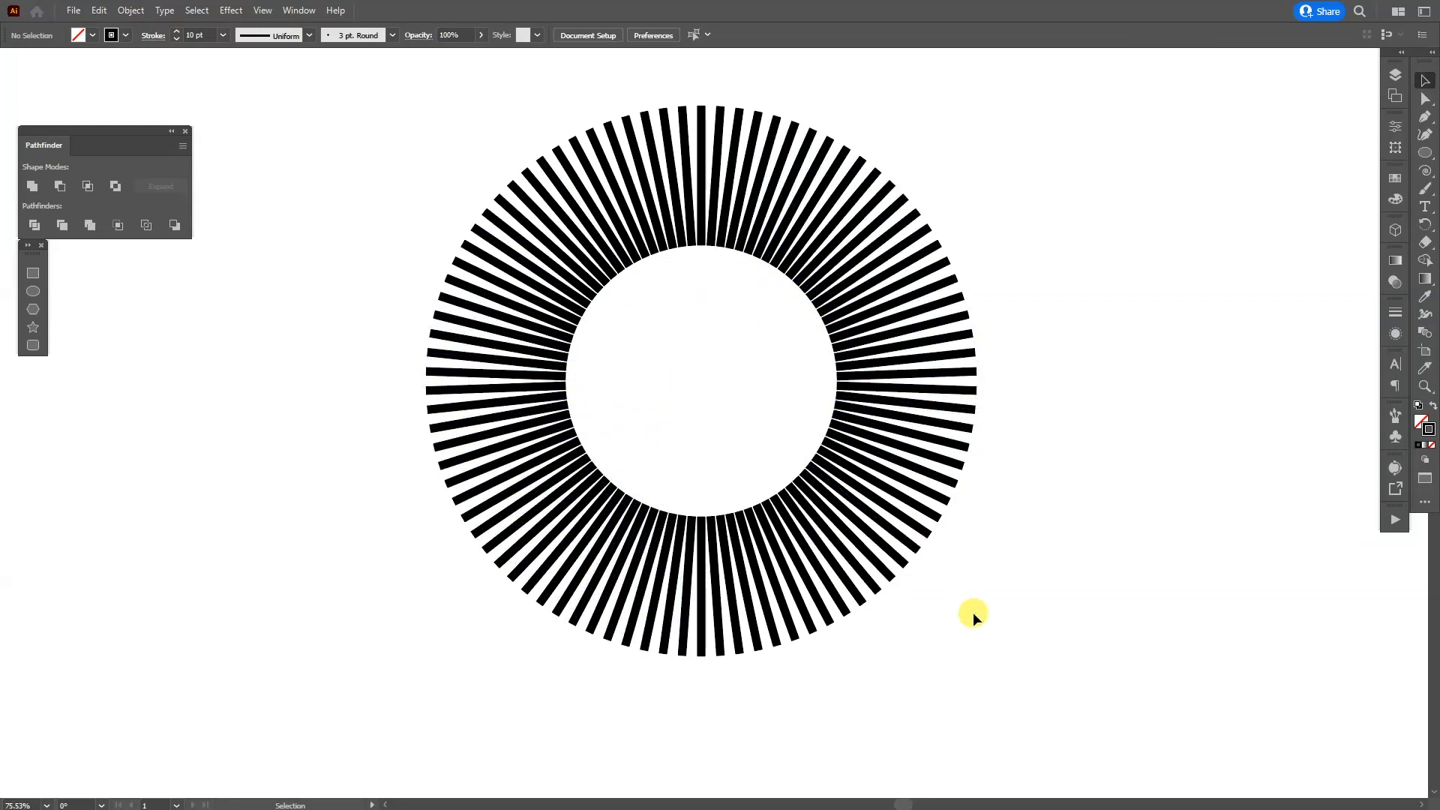
Step: Select all the radial lines and combine them into one group
{"action": "left_click_drag", "start_coordinate": [732, 288], "coordinate": [403, 169]}
{"action": "right_click", "coordinate": [578, 218]}
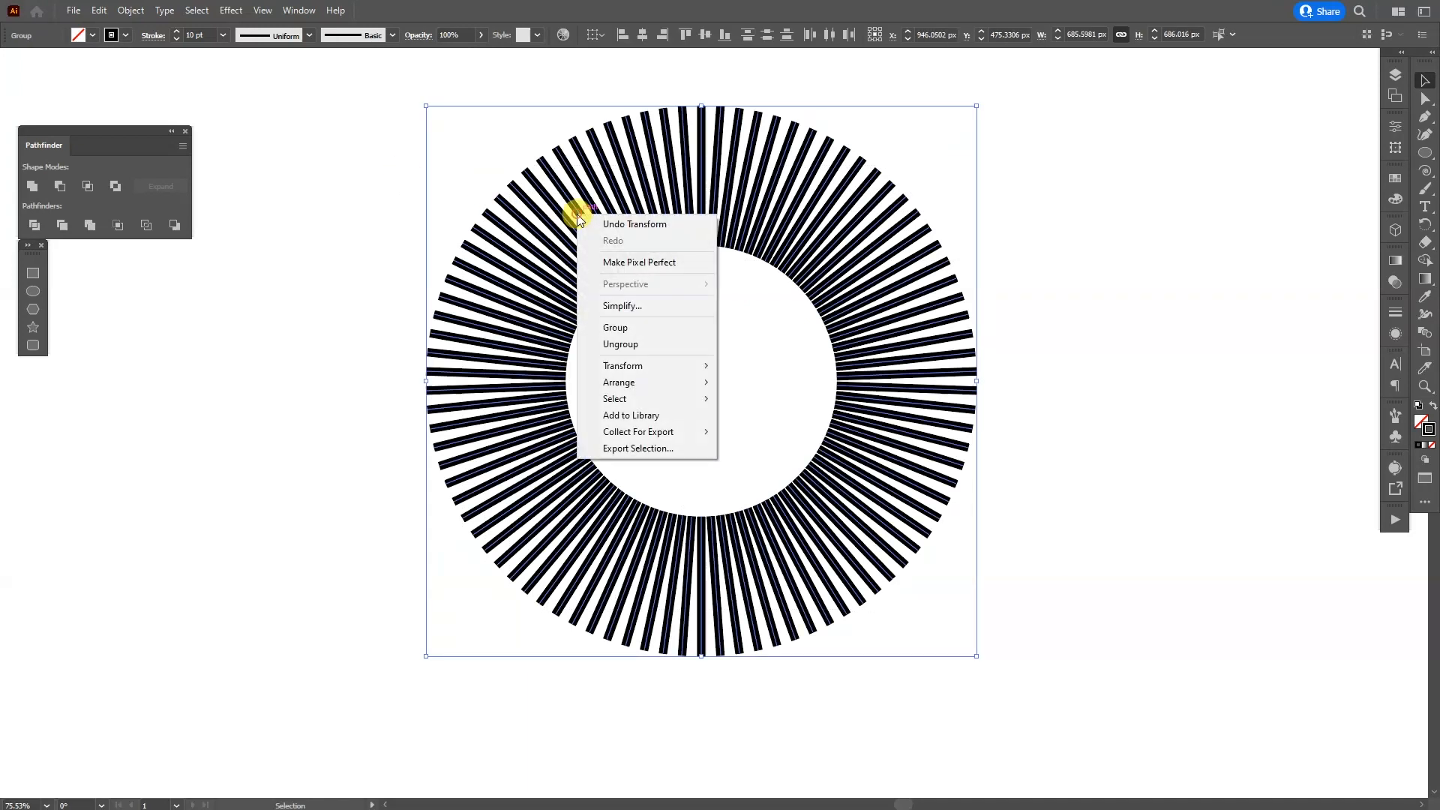
{"action": "left_click", "coordinate": [650, 327]}
Step: Paste a copy of the radial line group directly in front of the original, keeping it aligned
{"action": "scroll", "coordinate": [736, 83], "scroll_direction": "up", "scroll_amount": 3}
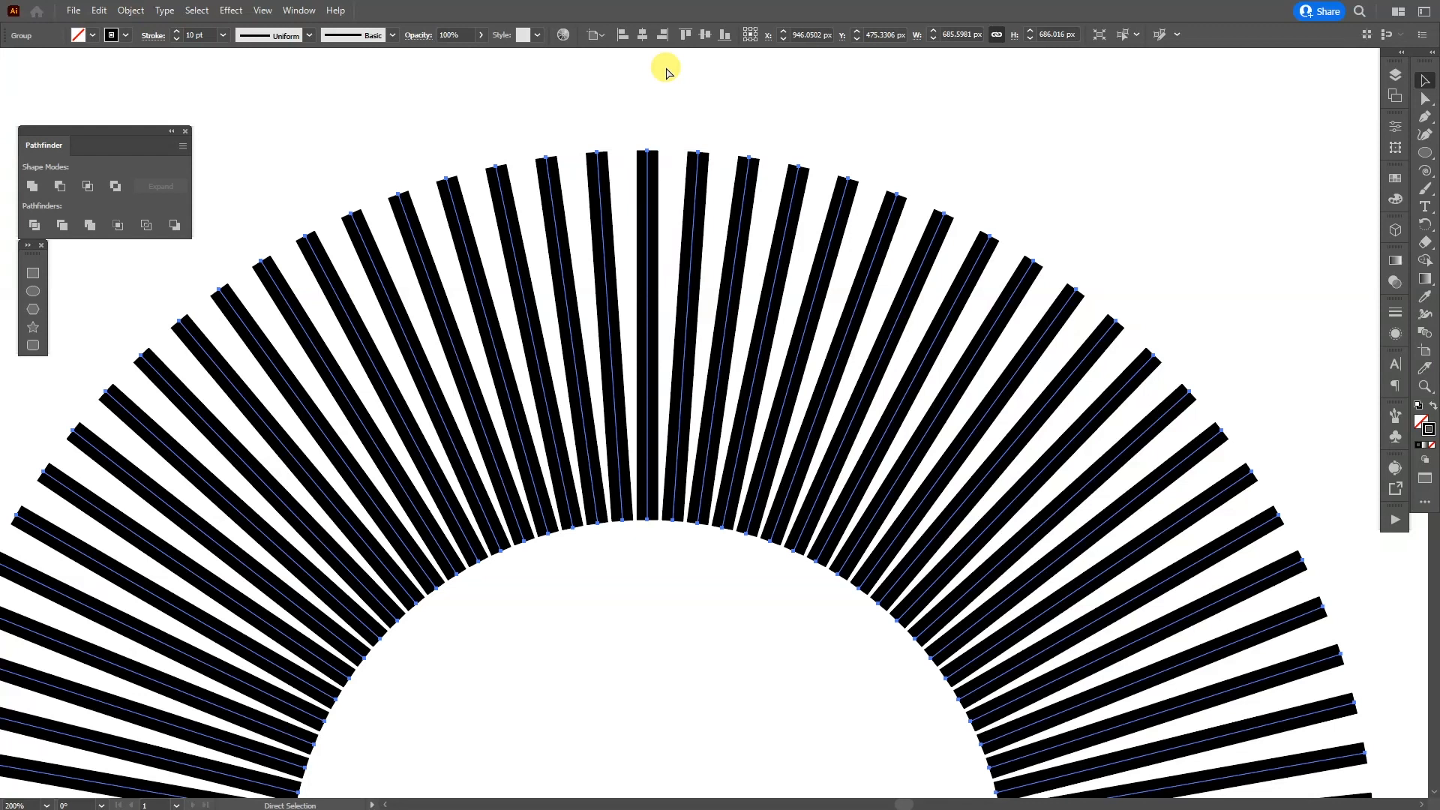
{"action": "key", "text": "v"}
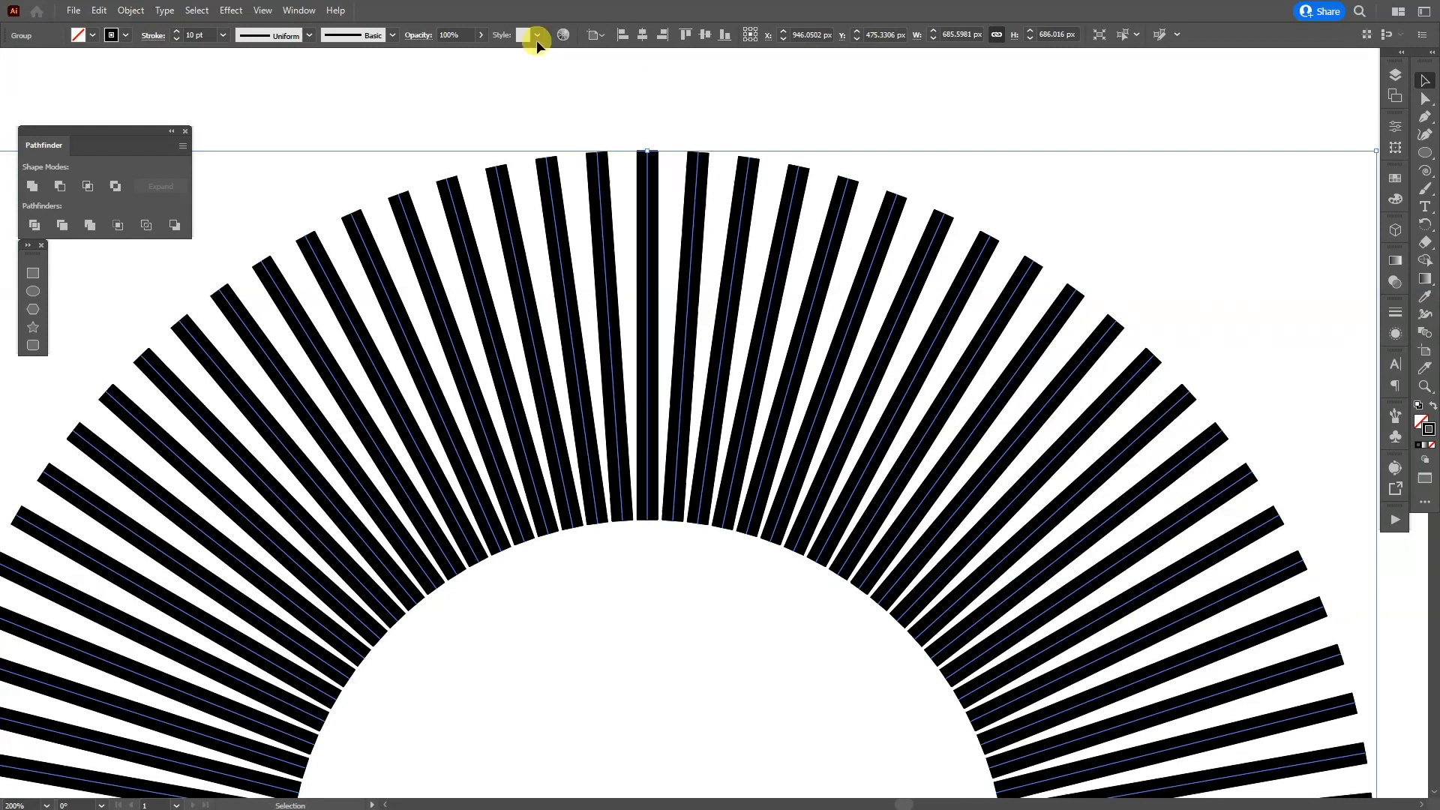
{"action": "left_click", "coordinate": [98, 11]}
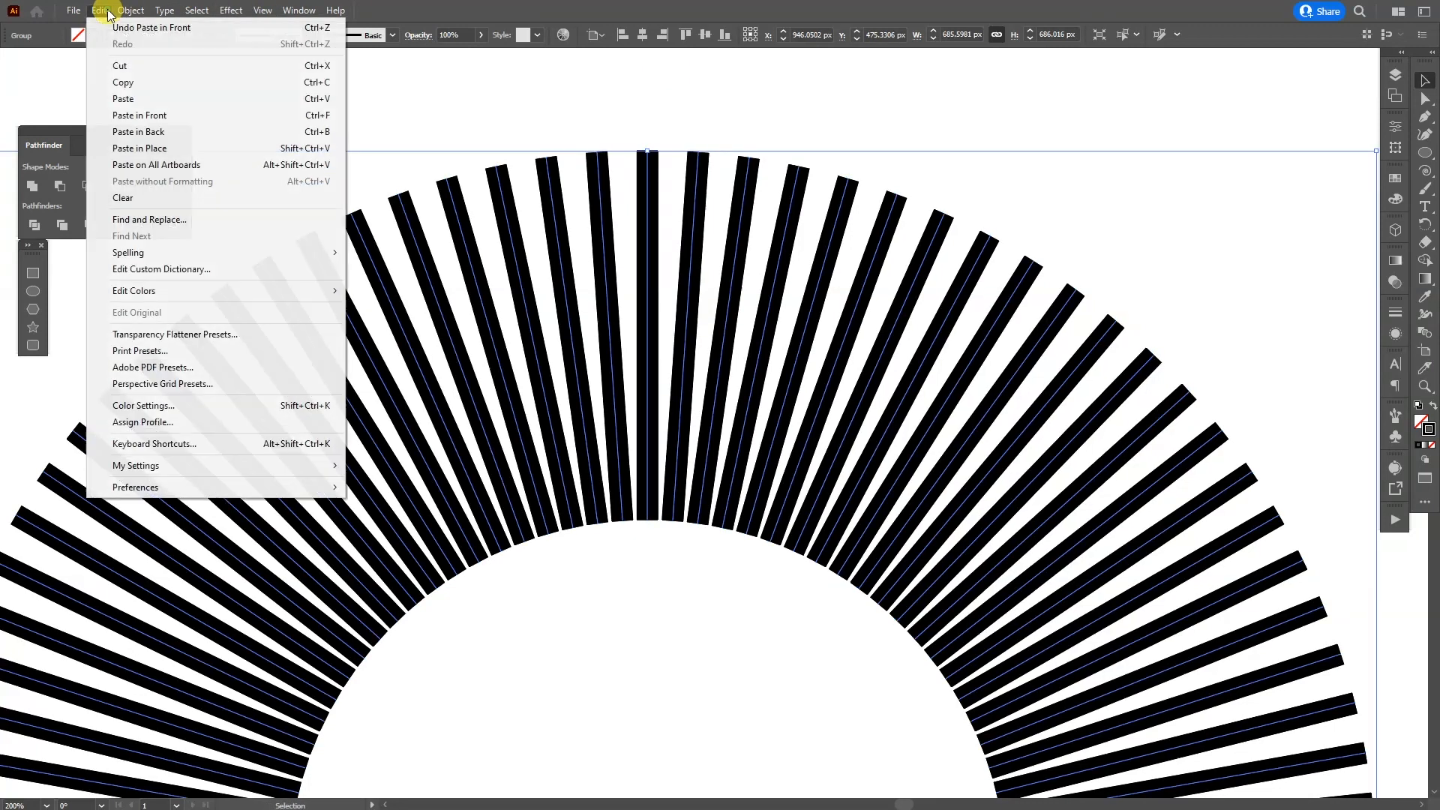
{"action": "left_click", "coordinate": [165, 117]}
{"action": "left_click_drag", "start_coordinate": [504, 198], "coordinate": [573, 142]}
{"action": "key", "text": "ctrl+z"}
Step: Colour the strokes of the front copy of the ring blue
{"action": "scroll", "coordinate": [573, 142], "scroll_direction": "up", "scroll_amount": 1}
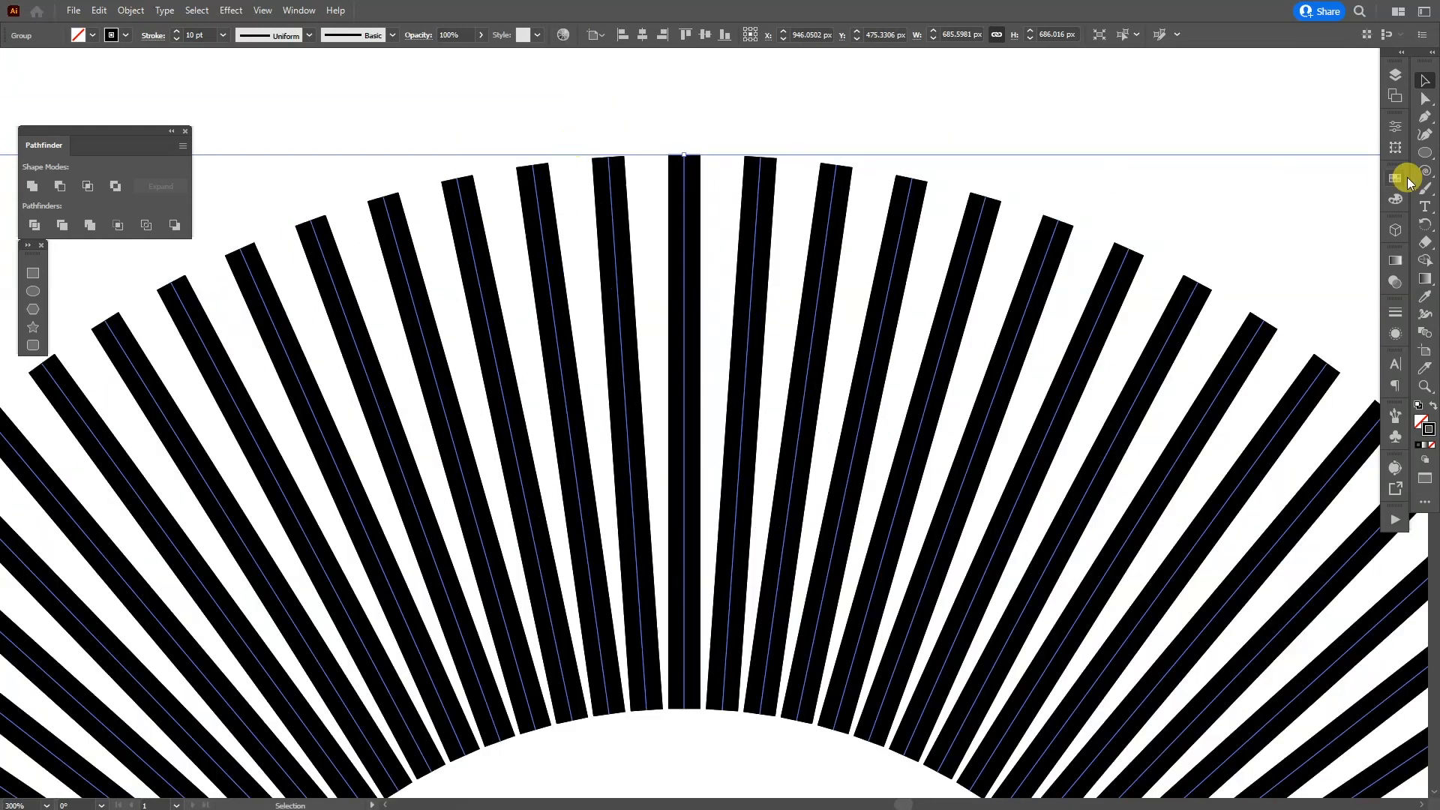
{"action": "left_click", "coordinate": [1406, 182]}
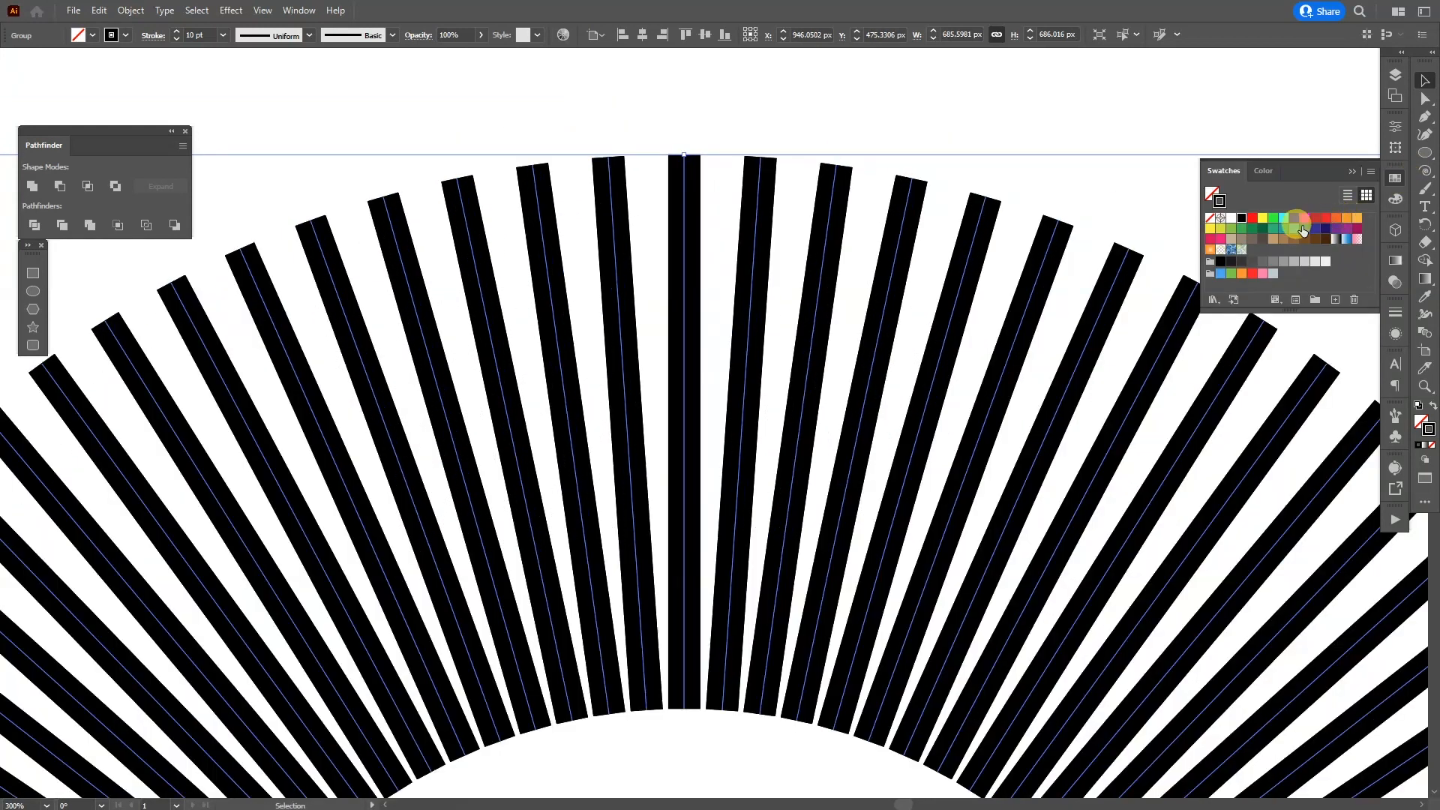
{"action": "left_click", "coordinate": [1306, 229]}
{"action": "left_click", "coordinate": [1353, 173]}
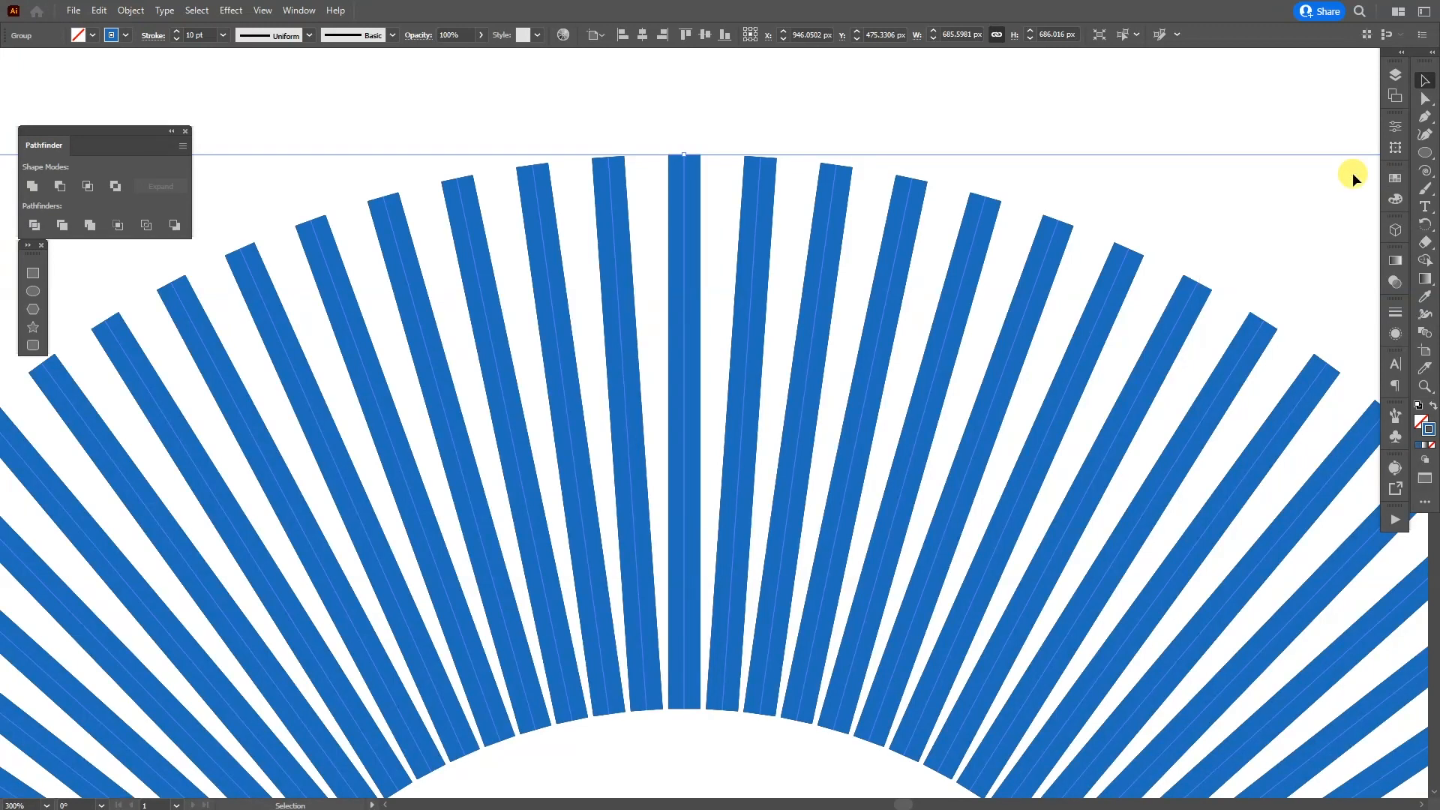
Step: Reduce the blue lines' stroke weight to 5 pt
{"action": "left_click", "coordinate": [1395, 312]}
{"action": "key", "text": "Down"}
{"action": "key", "text": "Down"}
{"action": "key", "text": "Down"}
{"action": "key", "text": "Down"}
{"action": "key", "text": "Down"}
{"action": "key", "text": "Up"}
{"action": "key", "text": "Down"}
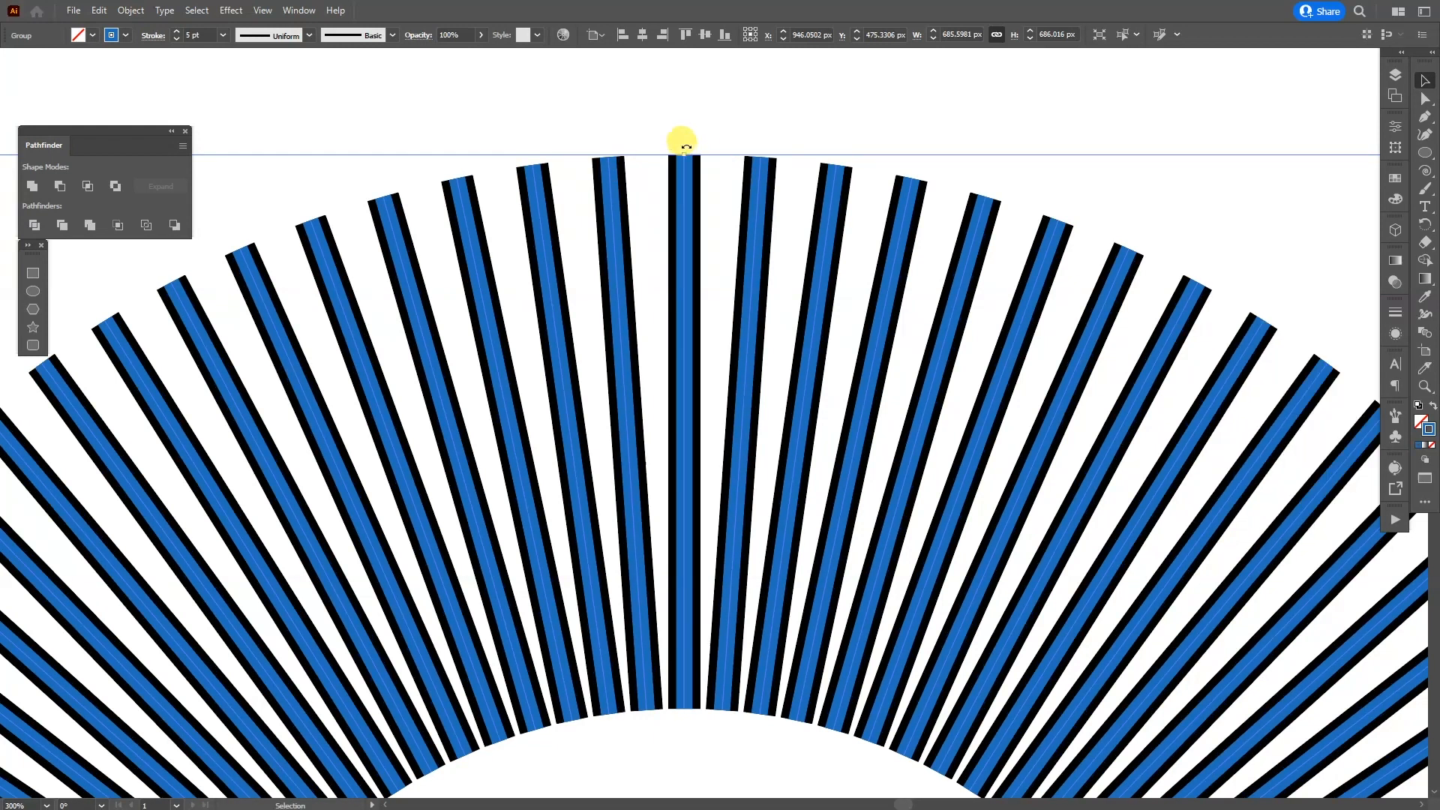
Step: Rotate the blue line group slightly counterclockwise along the black lines' edges and set its stroke weight to 6 pt
{"action": "left_click_drag", "start_coordinate": [683, 145], "coordinate": [676, 146]}
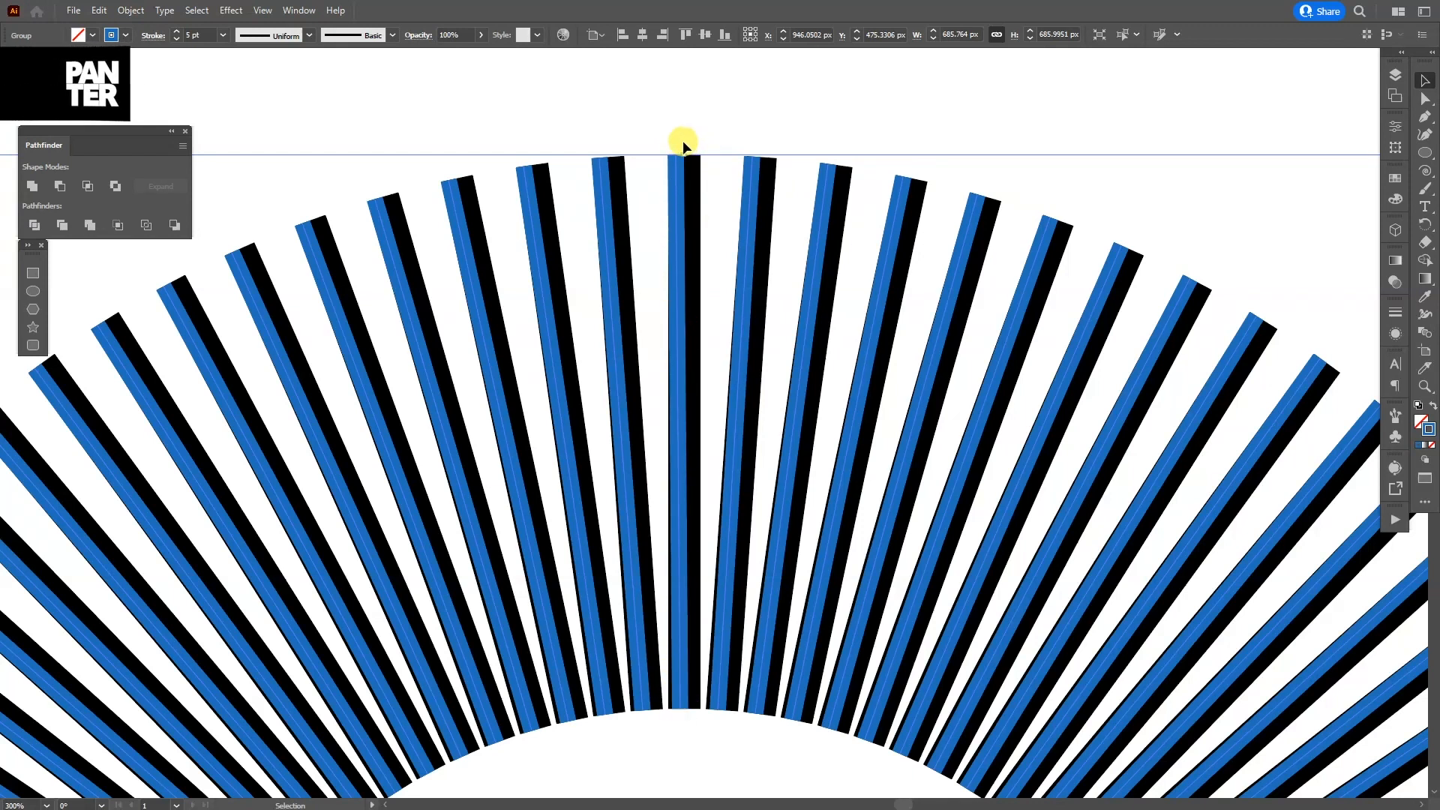
{"action": "left_click_drag", "start_coordinate": [685, 139], "coordinate": [685, 148]}
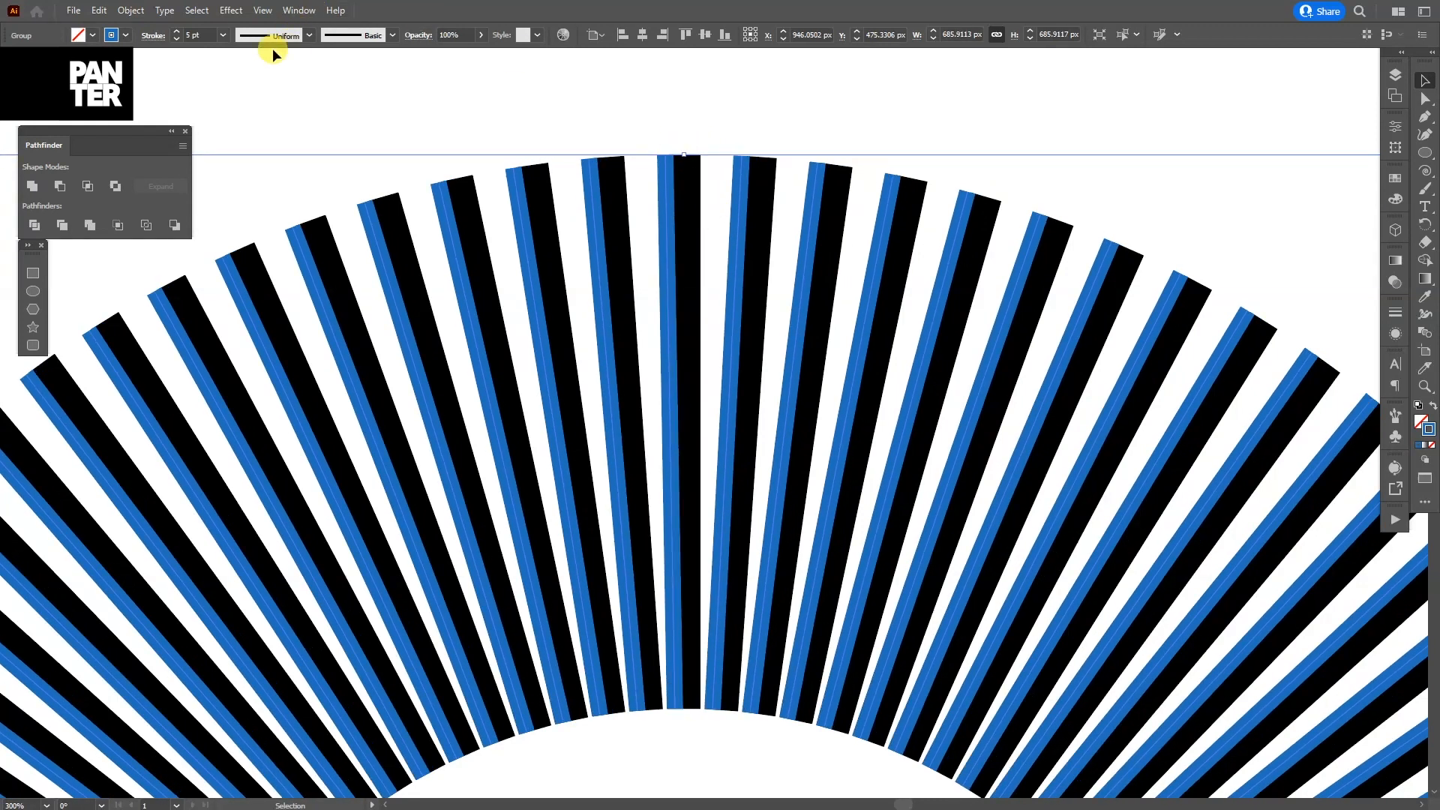
{"action": "double_click", "coordinate": [208, 35]}
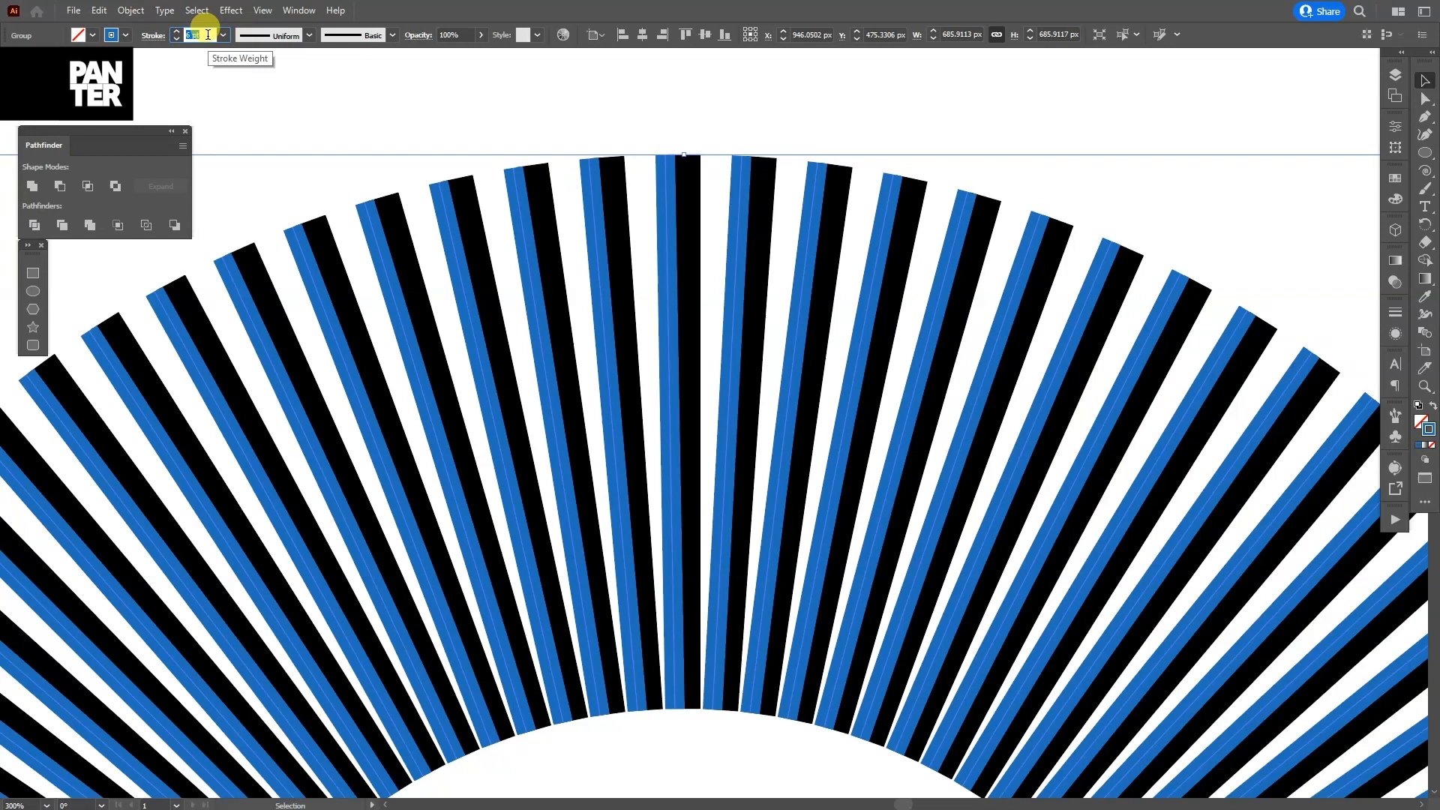
{"action": "type", "text": "6"}
{"action": "key", "text": "Return"}
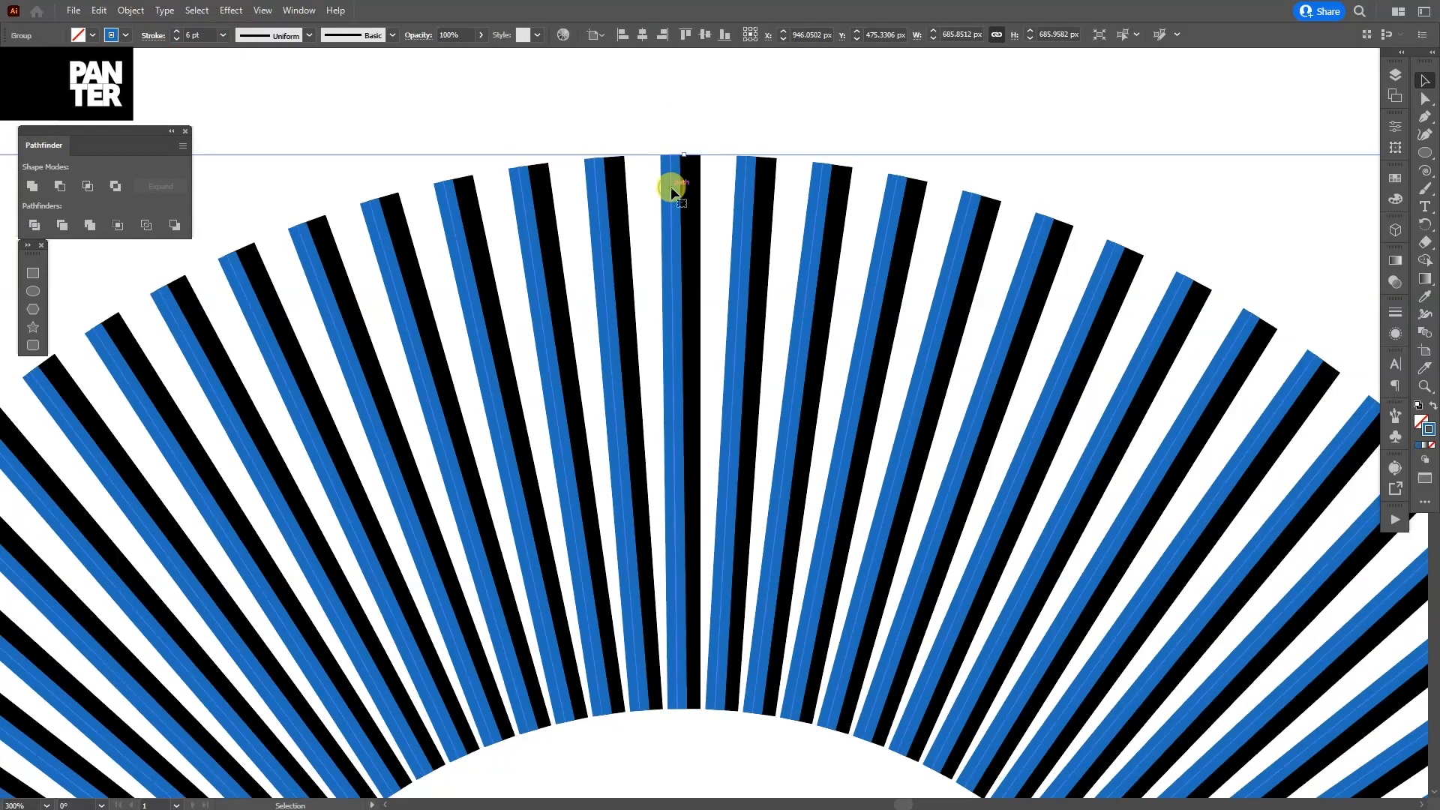
Step: Duplicate the blue line group in place and colour the copy's strokes orange (R=251 G=176 B=59)
{"action": "key", "text": "a"}
{"action": "key", "text": "v"}
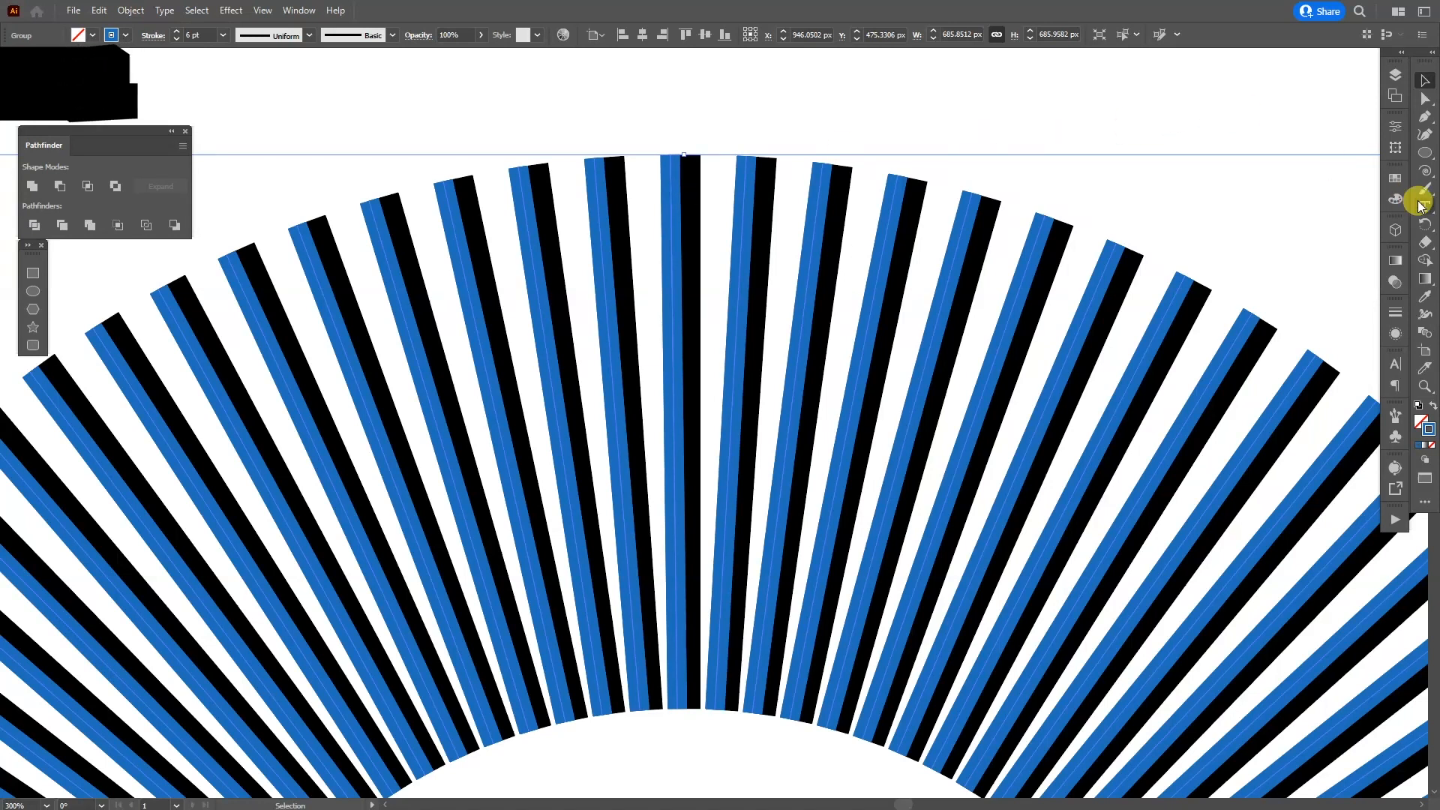
{"action": "left_click", "coordinate": [1395, 178]}
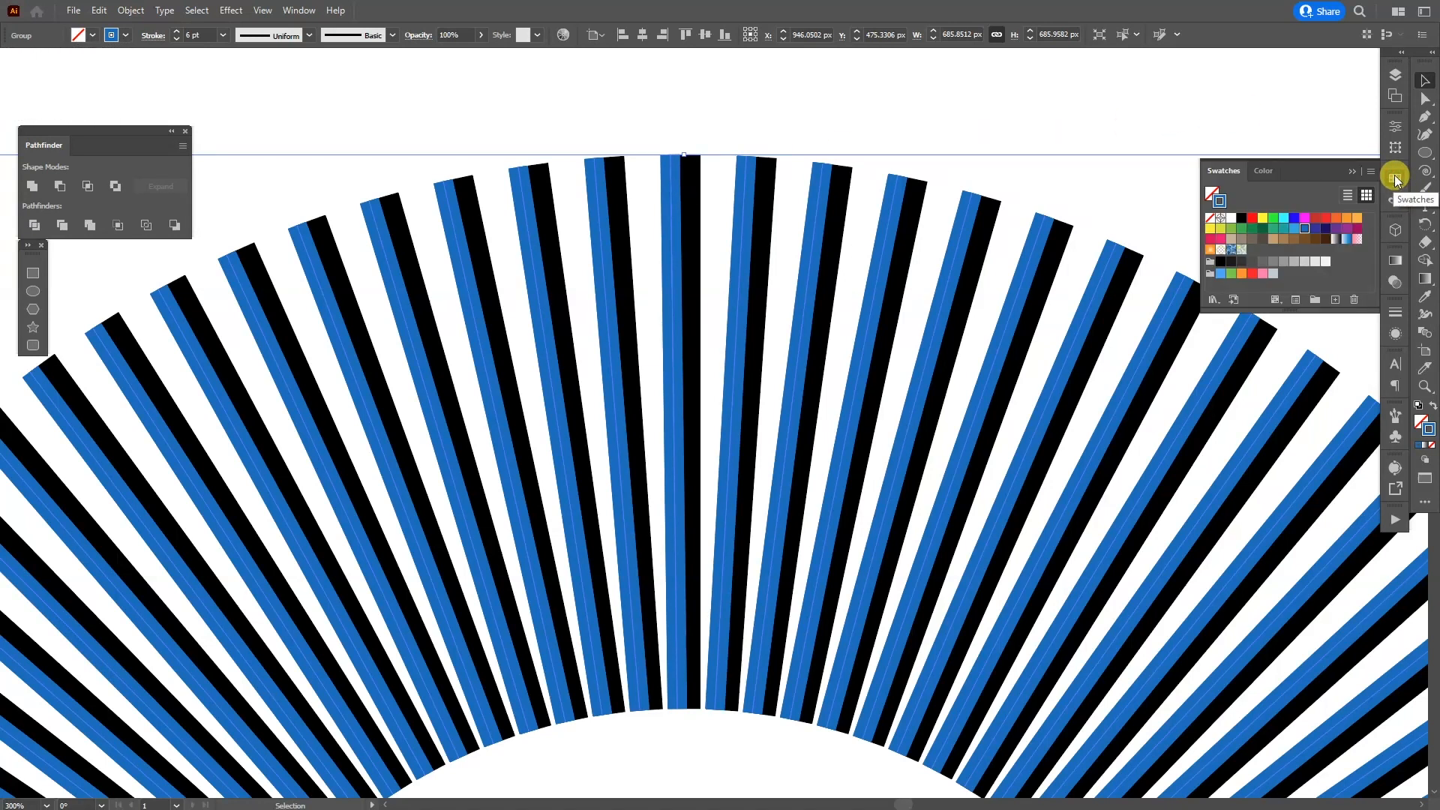
{"action": "left_click", "coordinate": [1357, 217]}
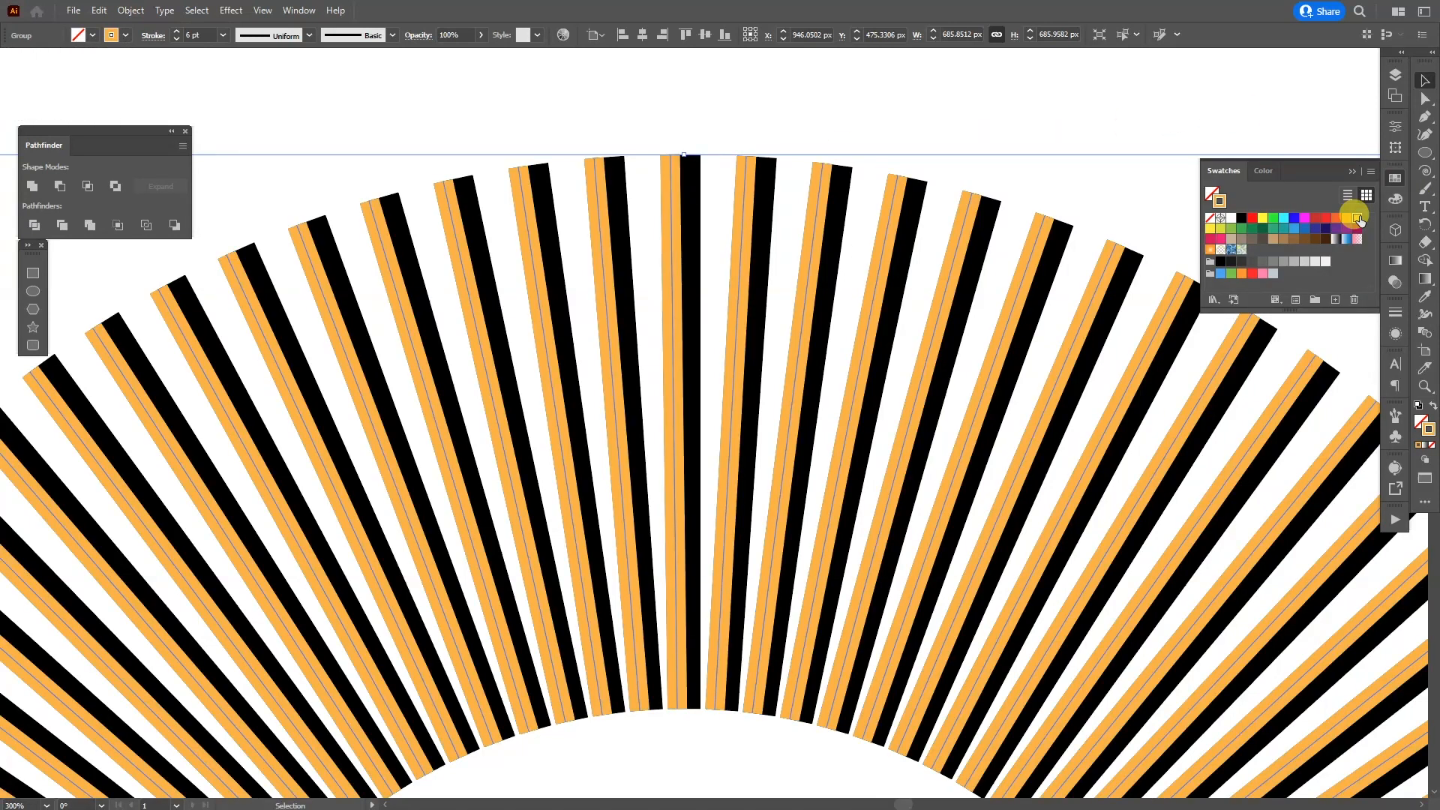
Step: Set the orange lines' stroke weight to 3 pt and rotate them about 0.45° counterclockwise along the blue lines' outer edges
{"action": "left_click", "coordinate": [1394, 314]}
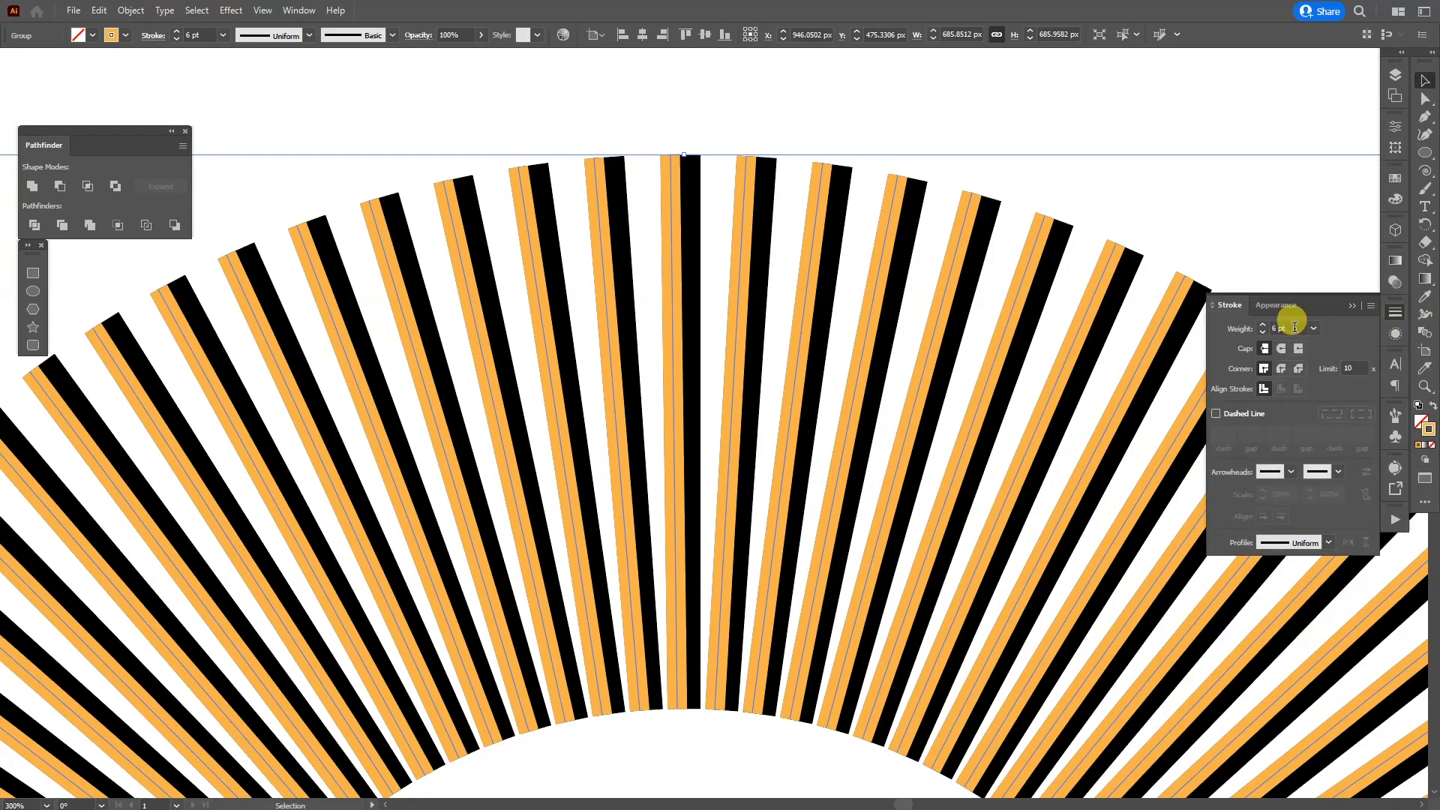
{"action": "key", "text": "Down"}
{"action": "key", "text": "Down"}
{"action": "key", "text": "Down"}
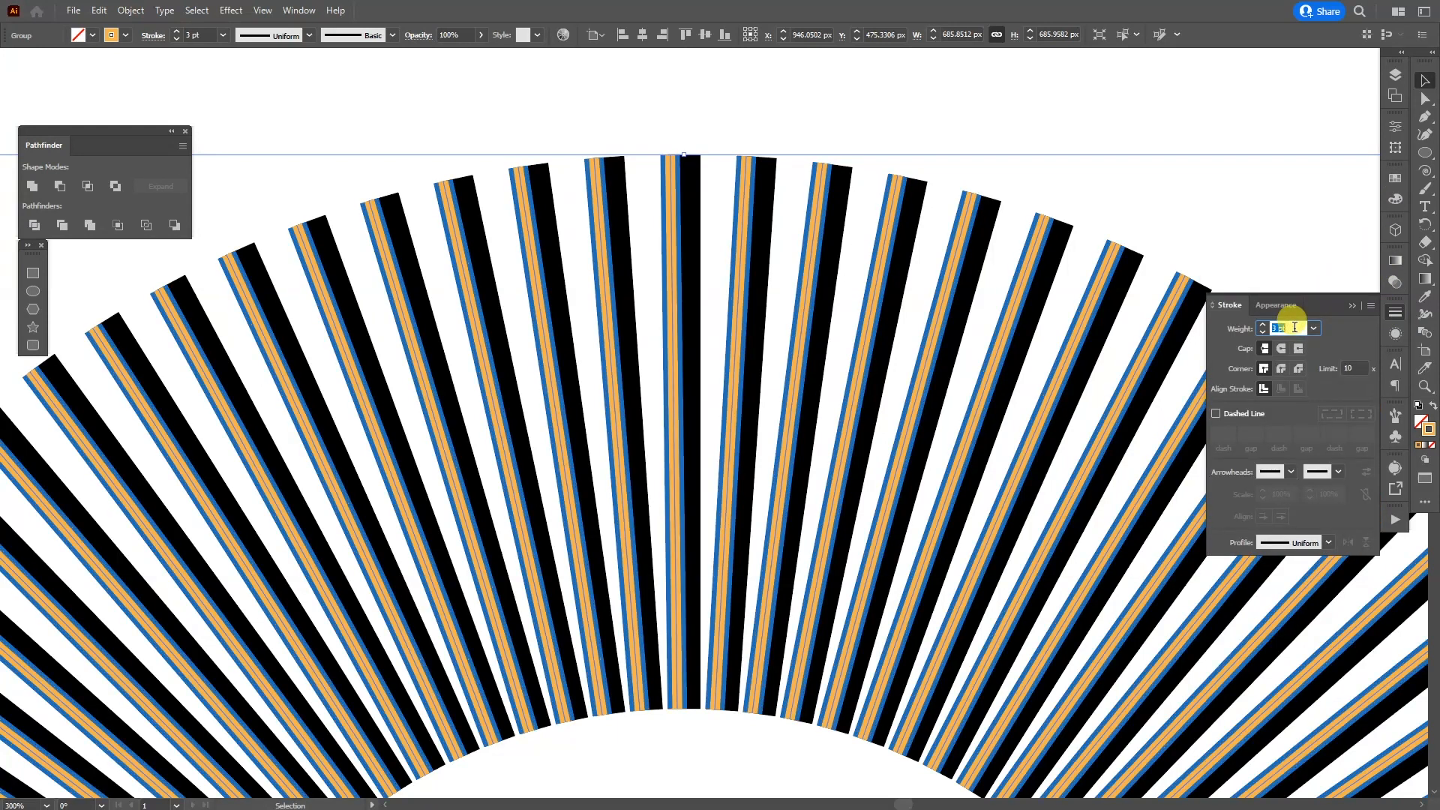
{"action": "key", "text": "Down"}
{"action": "key", "text": "Up"}
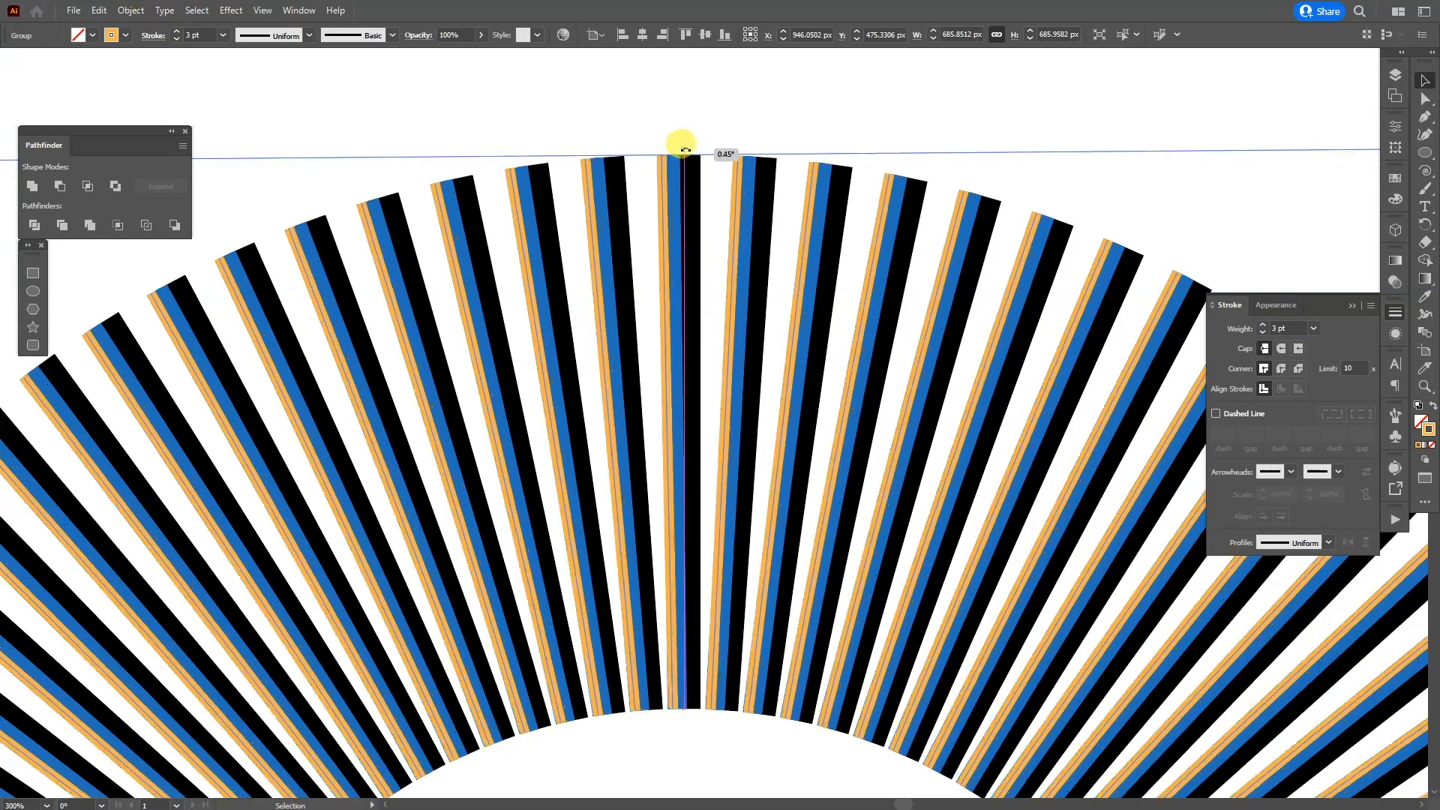
{"action": "left_click", "coordinate": [808, 104]}
{"action": "key", "text": "ctrl+1"}
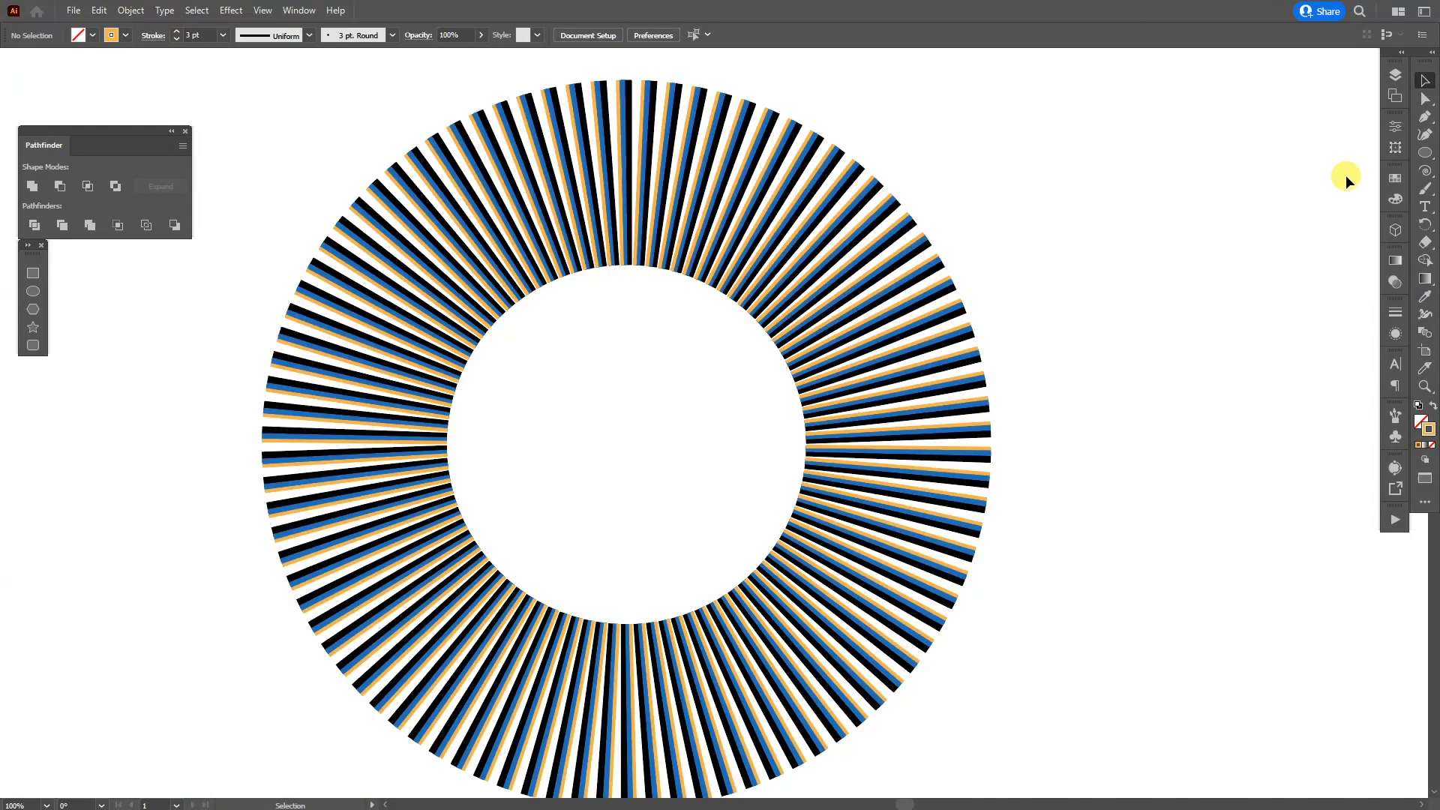
Step: Draw a closed wavy curve with a 3 pt green stroke around the ring using the Pen tool
{"action": "left_click", "coordinate": [1400, 178]}
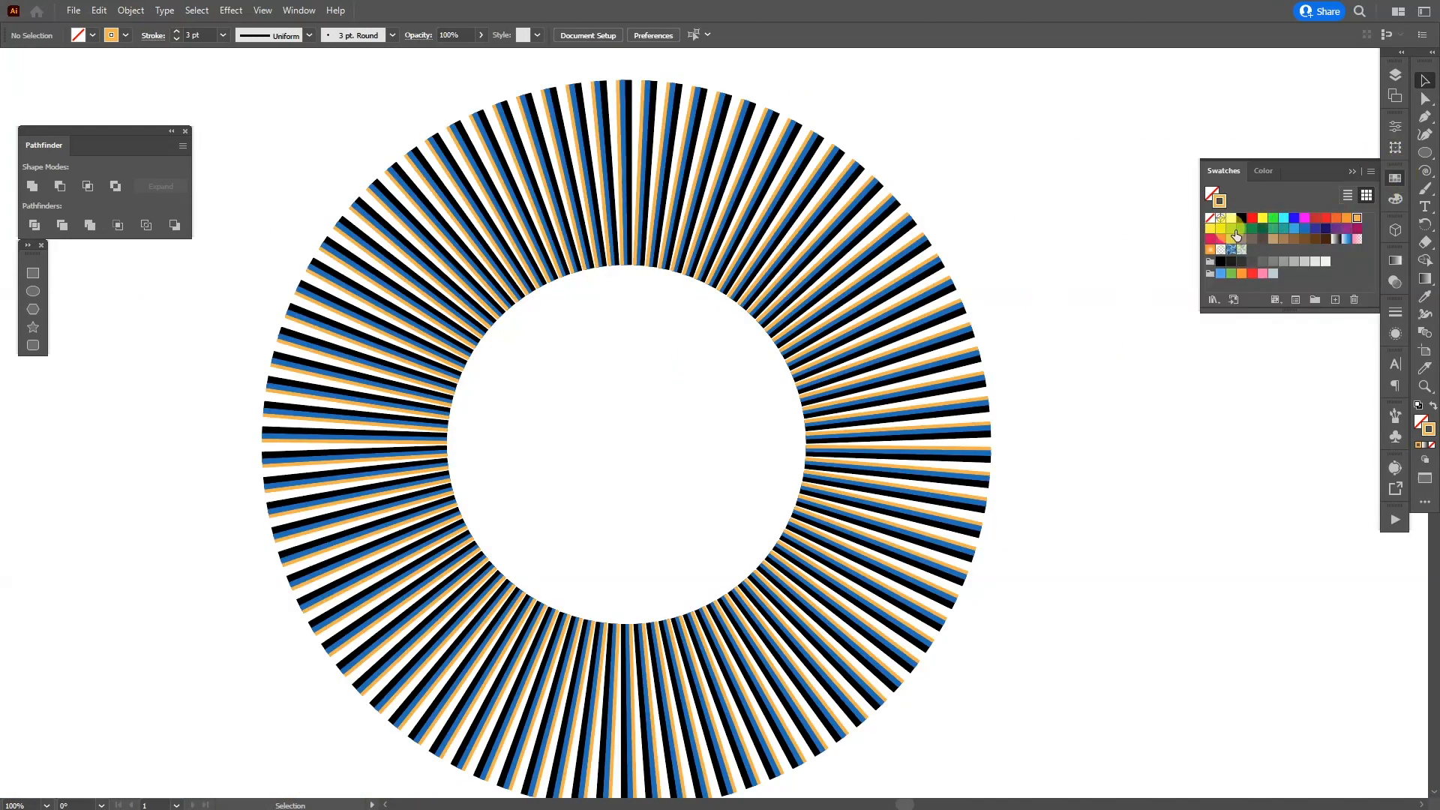
{"action": "left_click", "coordinate": [1353, 173]}
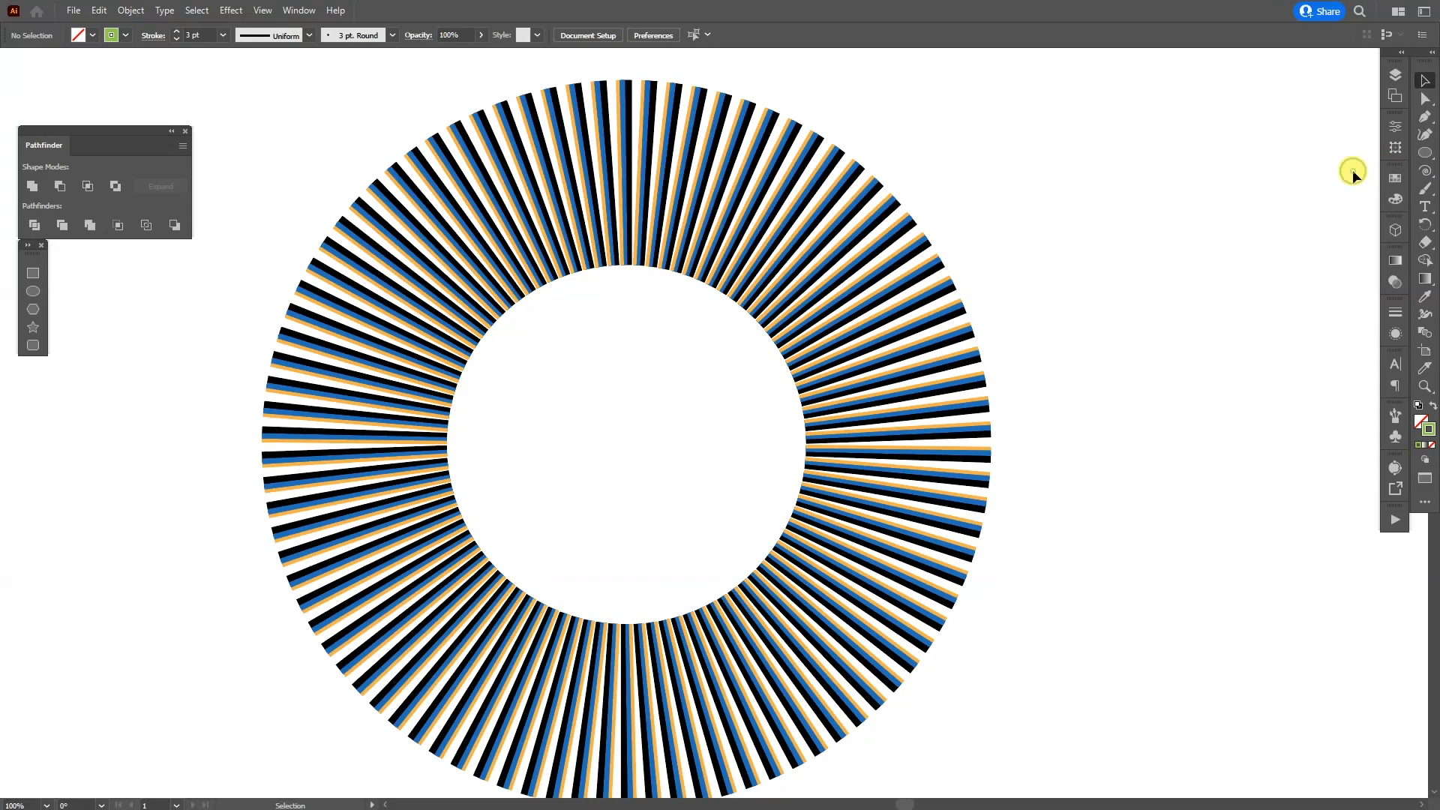
{"action": "left_click", "coordinate": [1425, 116]}
{"action": "left_click_drag", "start_coordinate": [623, 240], "coordinate": [727, 231]}
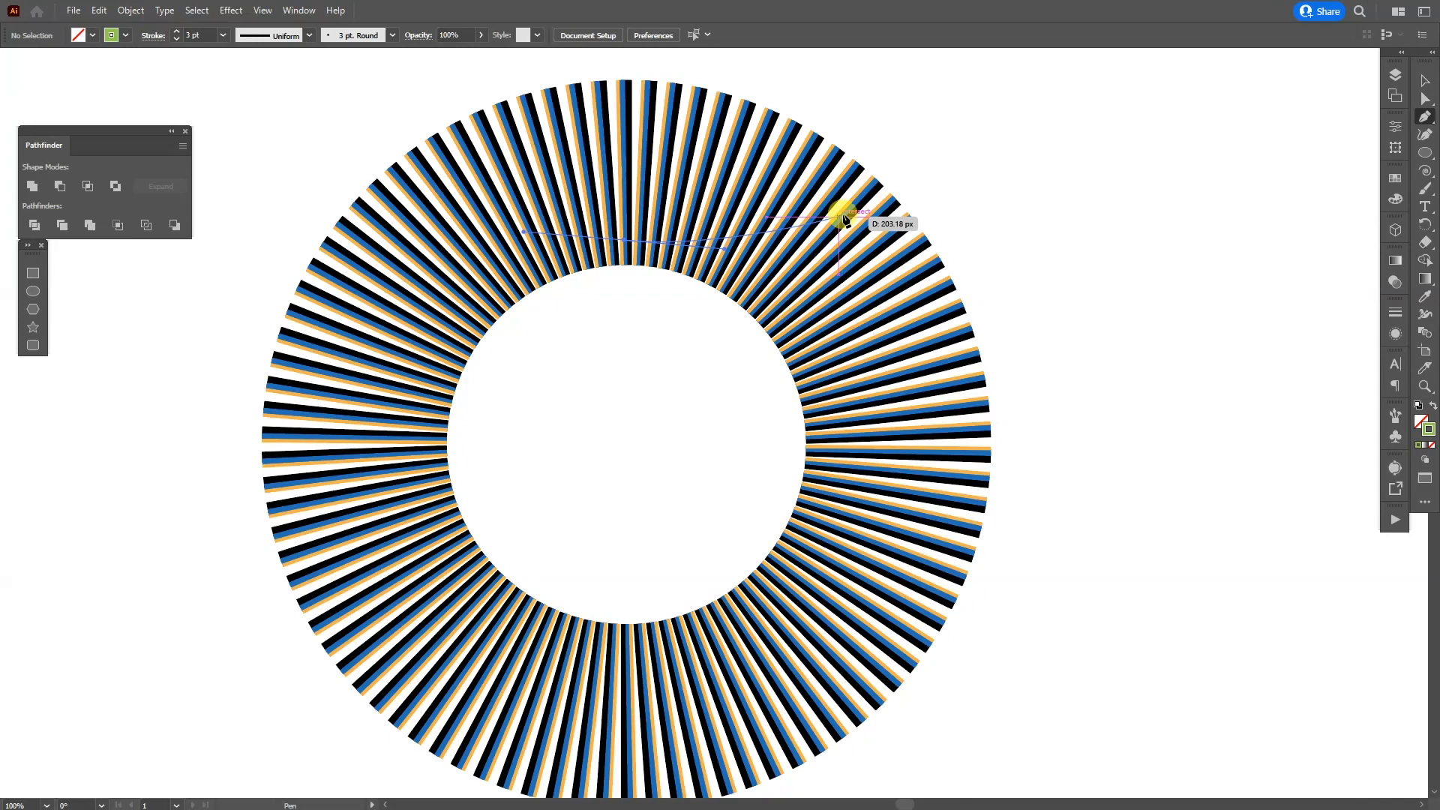
{"action": "left_click_drag", "start_coordinate": [910, 236], "coordinate": [942, 264]}
{"action": "left_click_drag", "start_coordinate": [975, 315], "coordinate": [967, 305]}
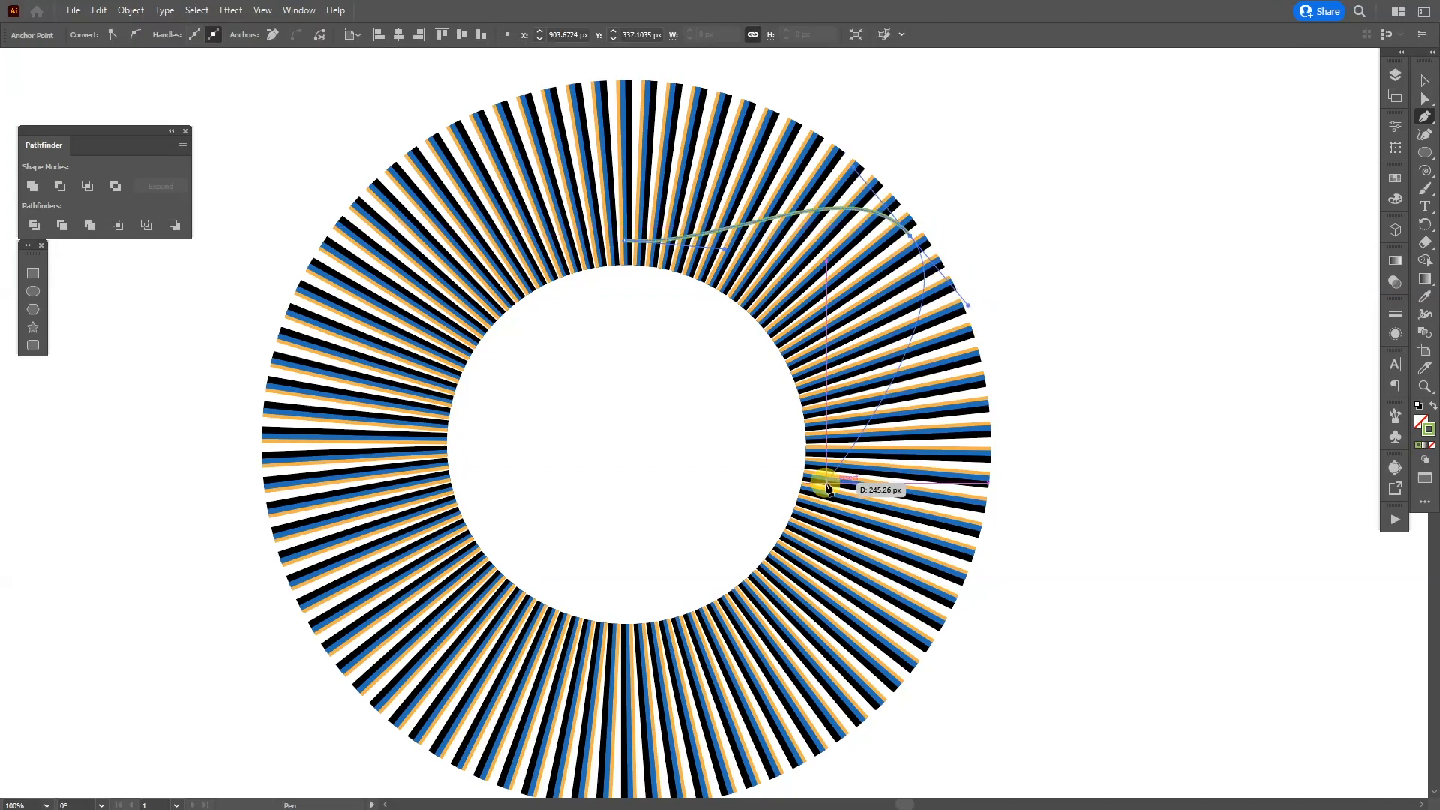
{"action": "left_click_drag", "start_coordinate": [860, 492], "coordinate": [843, 554]}
{"action": "left_click_drag", "start_coordinate": [843, 554], "coordinate": [851, 474]}
{"action": "left_click_drag", "start_coordinate": [814, 661], "coordinate": [755, 695]}
{"action": "left_click_drag", "start_coordinate": [546, 550], "coordinate": [507, 530]}
{"action": "left_click_drag", "start_coordinate": [378, 468], "coordinate": [350, 414]}
{"action": "left_click_drag", "start_coordinate": [435, 318], "coordinate": [451, 260]}
{"action": "left_click_drag", "start_coordinate": [450, 135], "coordinate": [490, 87]}
{"action": "left_click_drag", "start_coordinate": [632, 161], "coordinate": [687, 167]}
{"action": "left_click_drag", "start_coordinate": [746, 223], "coordinate": [759, 272]}
{"action": "key", "text": "a"}
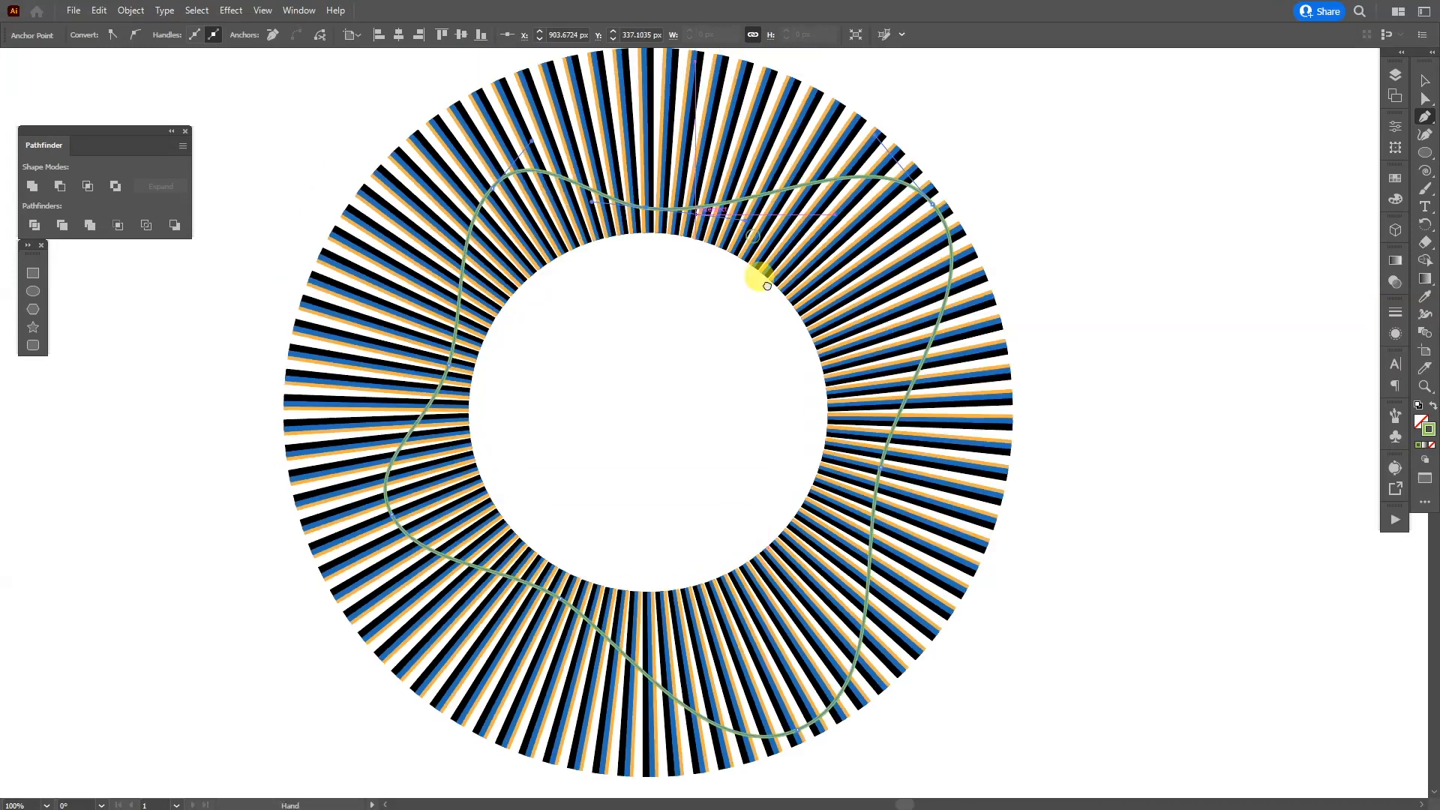
Step: Adjust the anchor points on the green curve's left side to refine its lower and upper bulges, and deselect
{"action": "left_click_drag", "start_coordinate": [392, 516], "coordinate": [411, 518]}
{"action": "left_click_drag", "start_coordinate": [471, 189], "coordinate": [459, 180]}
{"action": "key", "text": "v"}
{"action": "left_click", "coordinate": [1176, 148]}
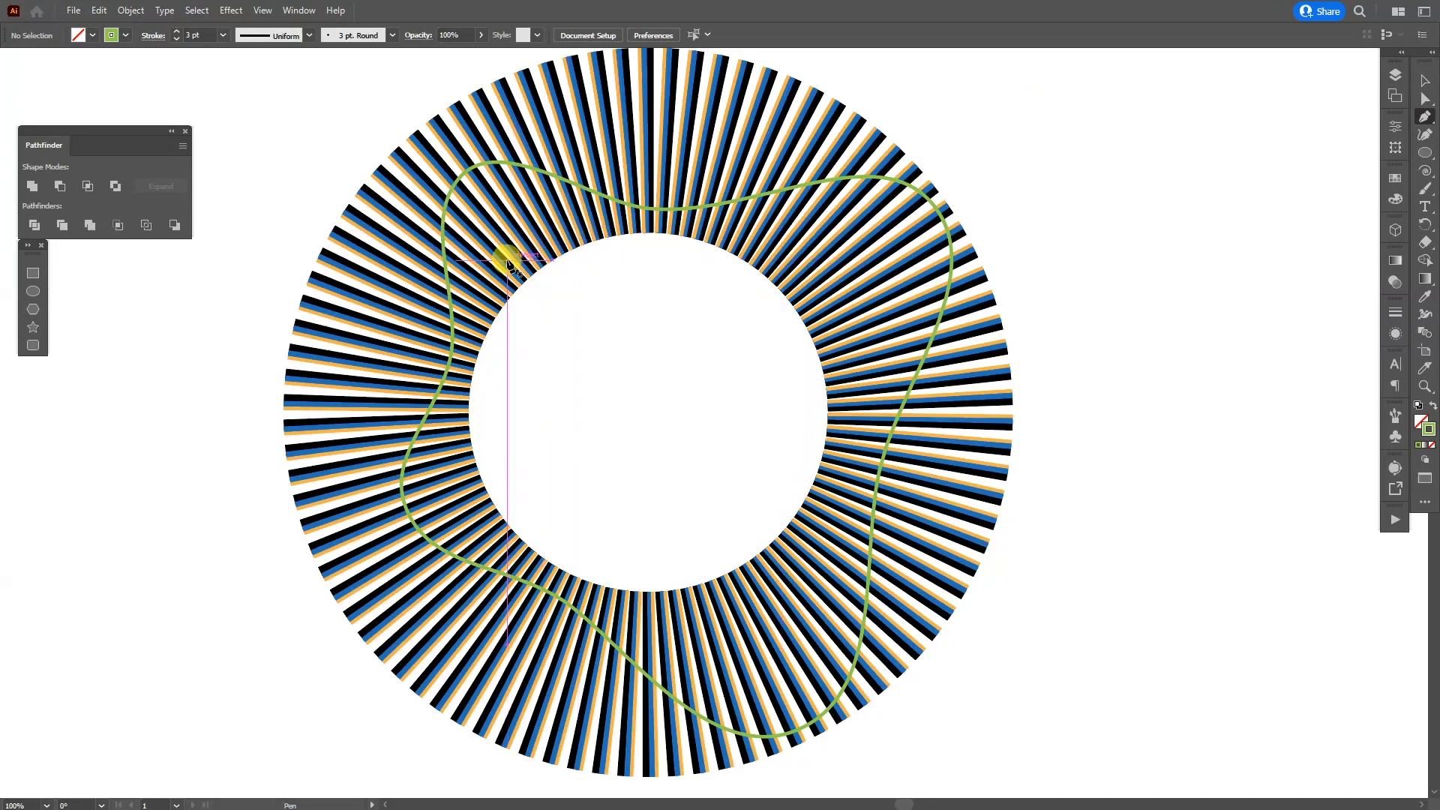
Step: Draw further wavy green loops around the ring with the Pen tool, crossing the first curve
{"action": "left_click_drag", "start_coordinate": [506, 242], "coordinate": [529, 218]}
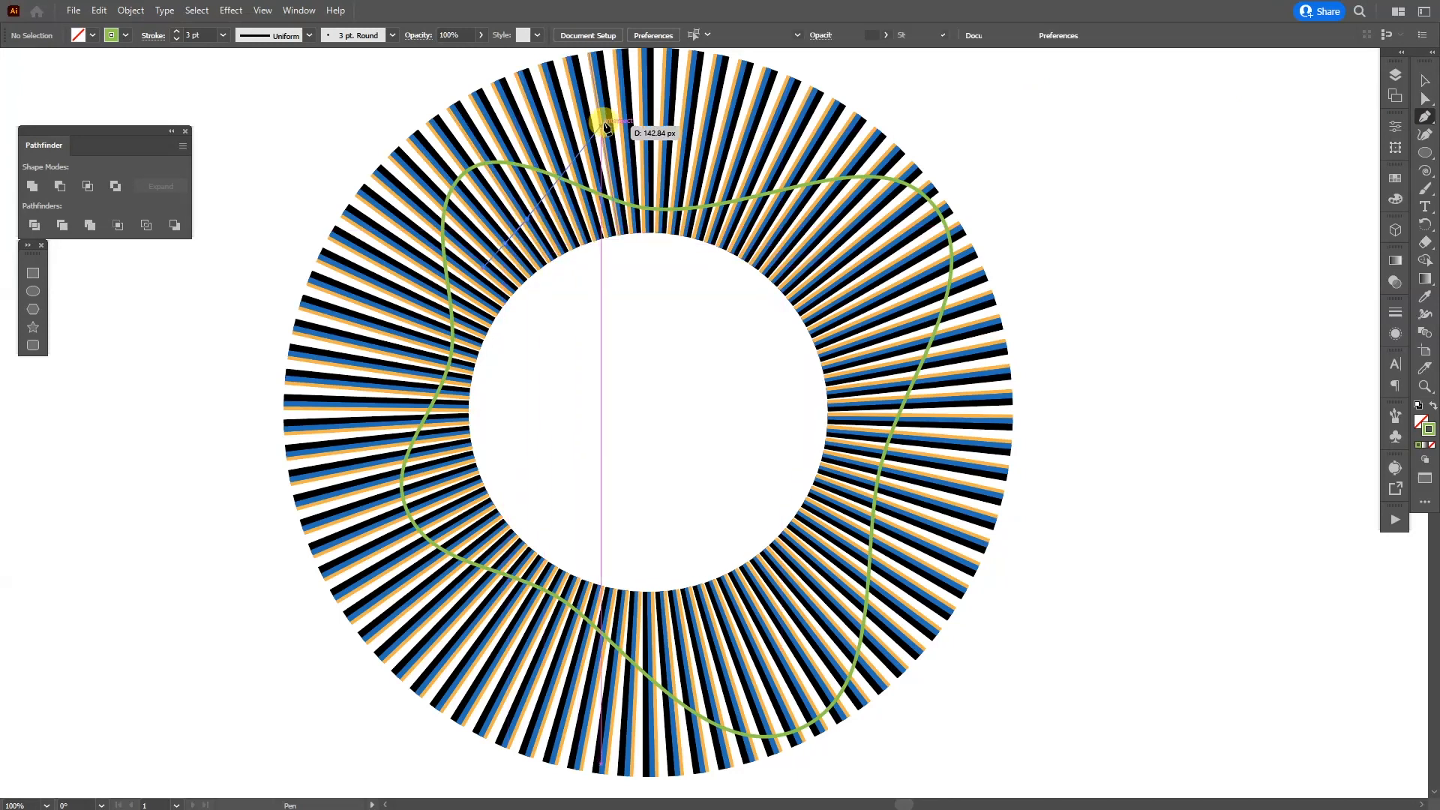
{"action": "left_click_drag", "start_coordinate": [657, 67], "coordinate": [733, 70]}
{"action": "left_click_drag", "start_coordinate": [993, 452], "coordinate": [986, 549]}
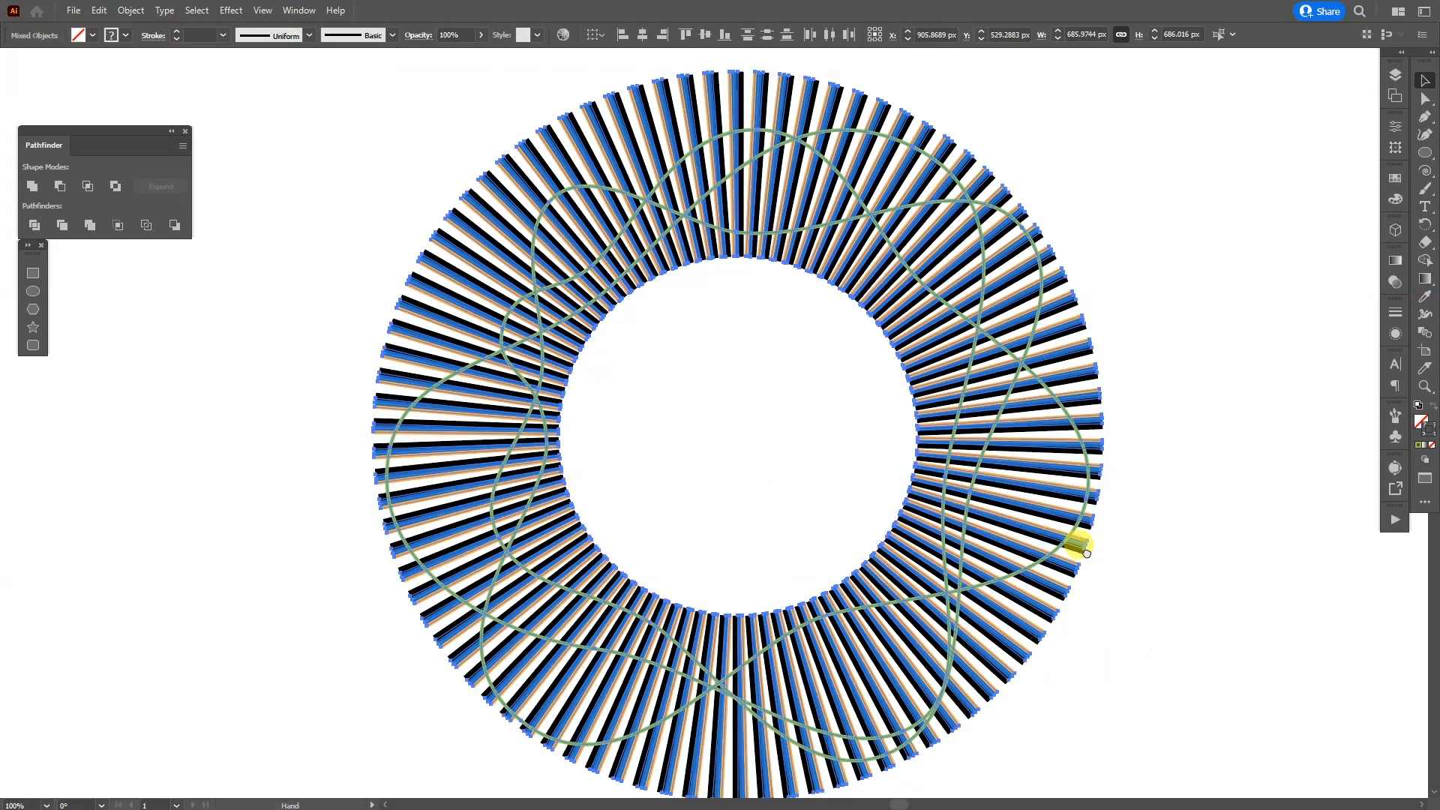
Step: Examine the selected radial lines and their stroke paths up close near the ring's outer edge
{"action": "scroll", "coordinate": [1070, 556], "scroll_direction": "up", "scroll_amount": 5}
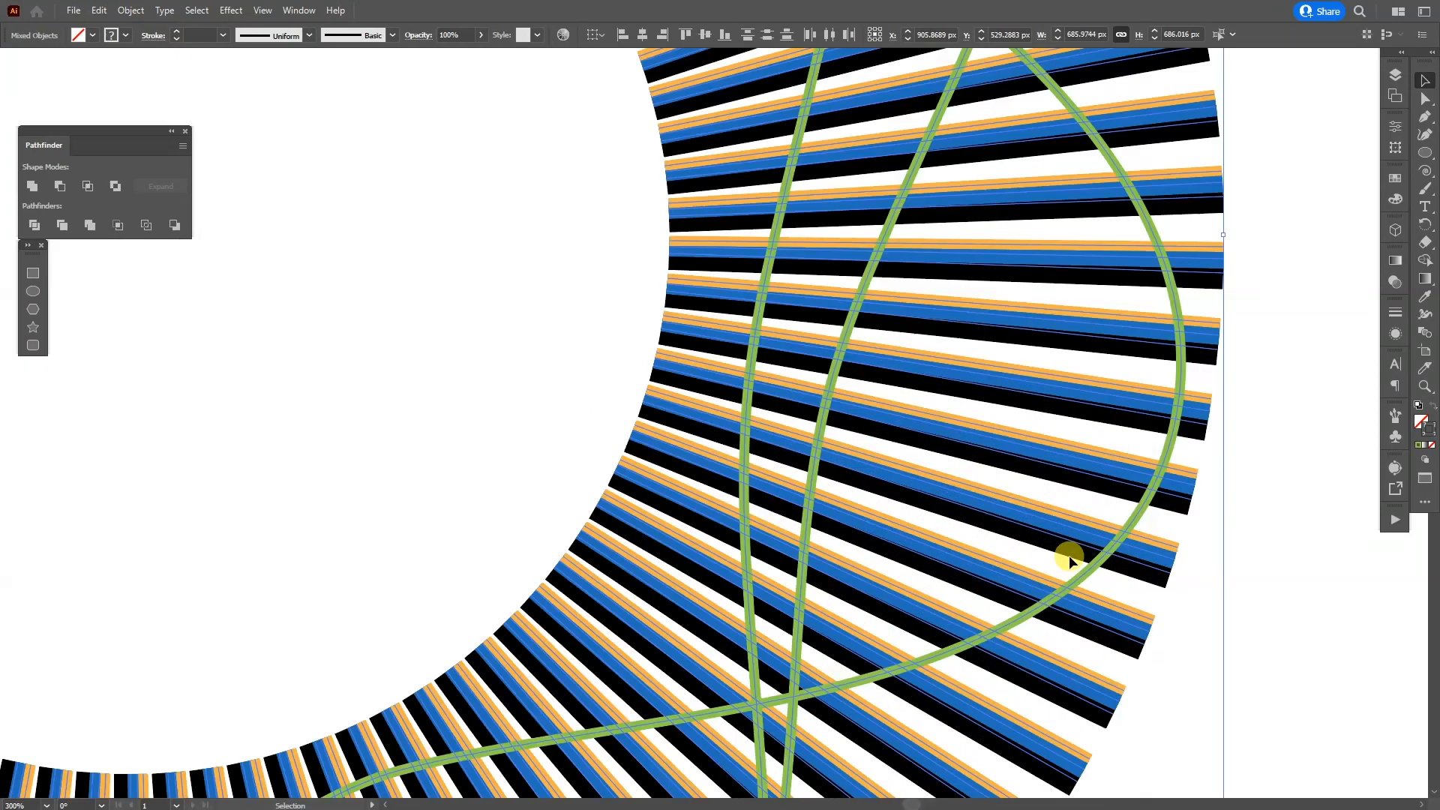
{"action": "scroll", "coordinate": [1069, 556], "scroll_direction": "down", "scroll_amount": 1}
{"action": "scroll", "coordinate": [1187, 563], "scroll_direction": "up", "scroll_amount": 3}
{"action": "left_click_drag", "start_coordinate": [1028, 633], "coordinate": [903, 457]}
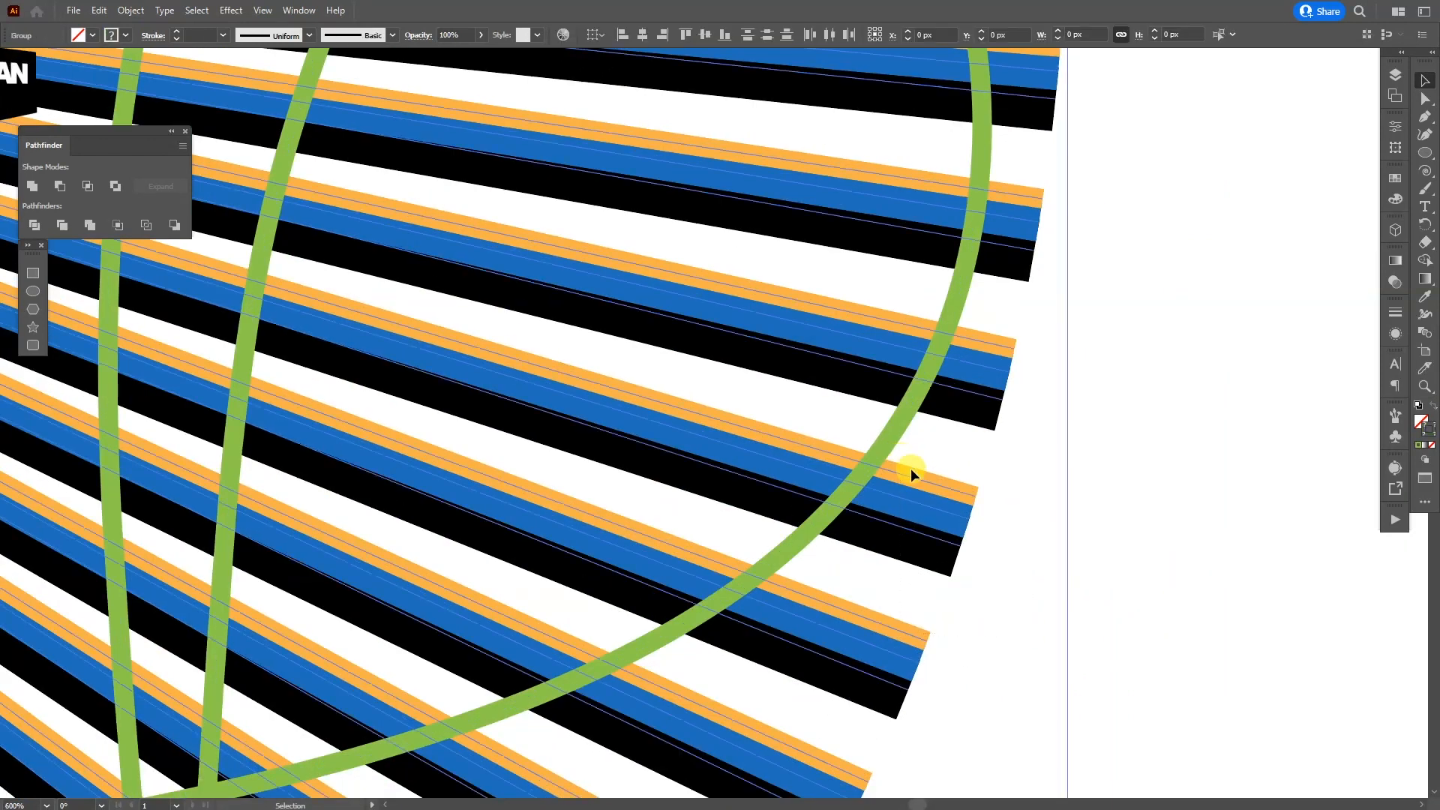
{"action": "scroll", "coordinate": [921, 480], "scroll_direction": "up", "scroll_amount": 3}
{"action": "left_click_drag", "start_coordinate": [1137, 749], "coordinate": [912, 464]}
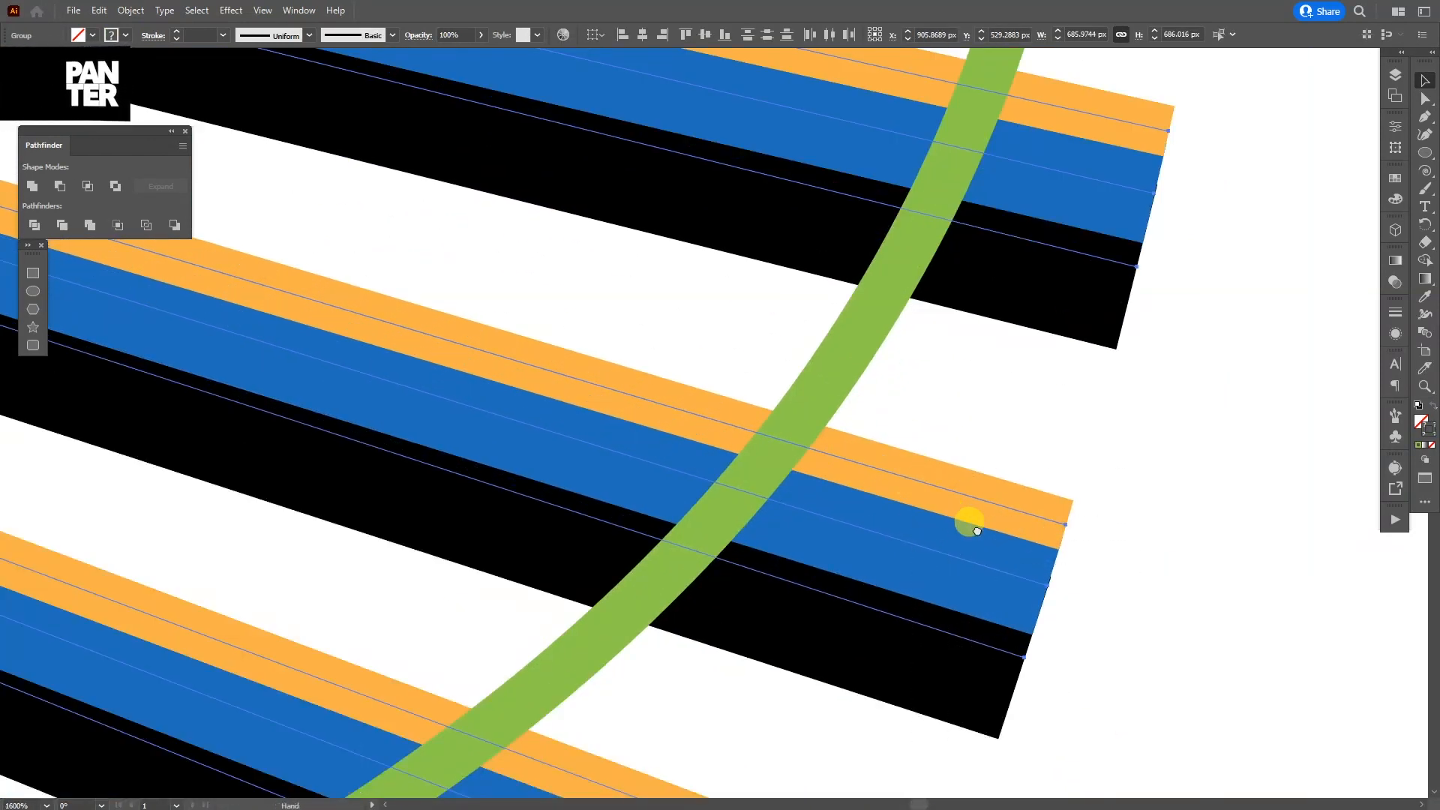
{"action": "left_click_drag", "start_coordinate": [968, 523], "coordinate": [1013, 442]}
{"action": "scroll", "coordinate": [1022, 450], "scroll_direction": "down", "scroll_amount": 1}
{"action": "scroll", "coordinate": [1050, 480], "scroll_direction": "down", "scroll_amount": 2}
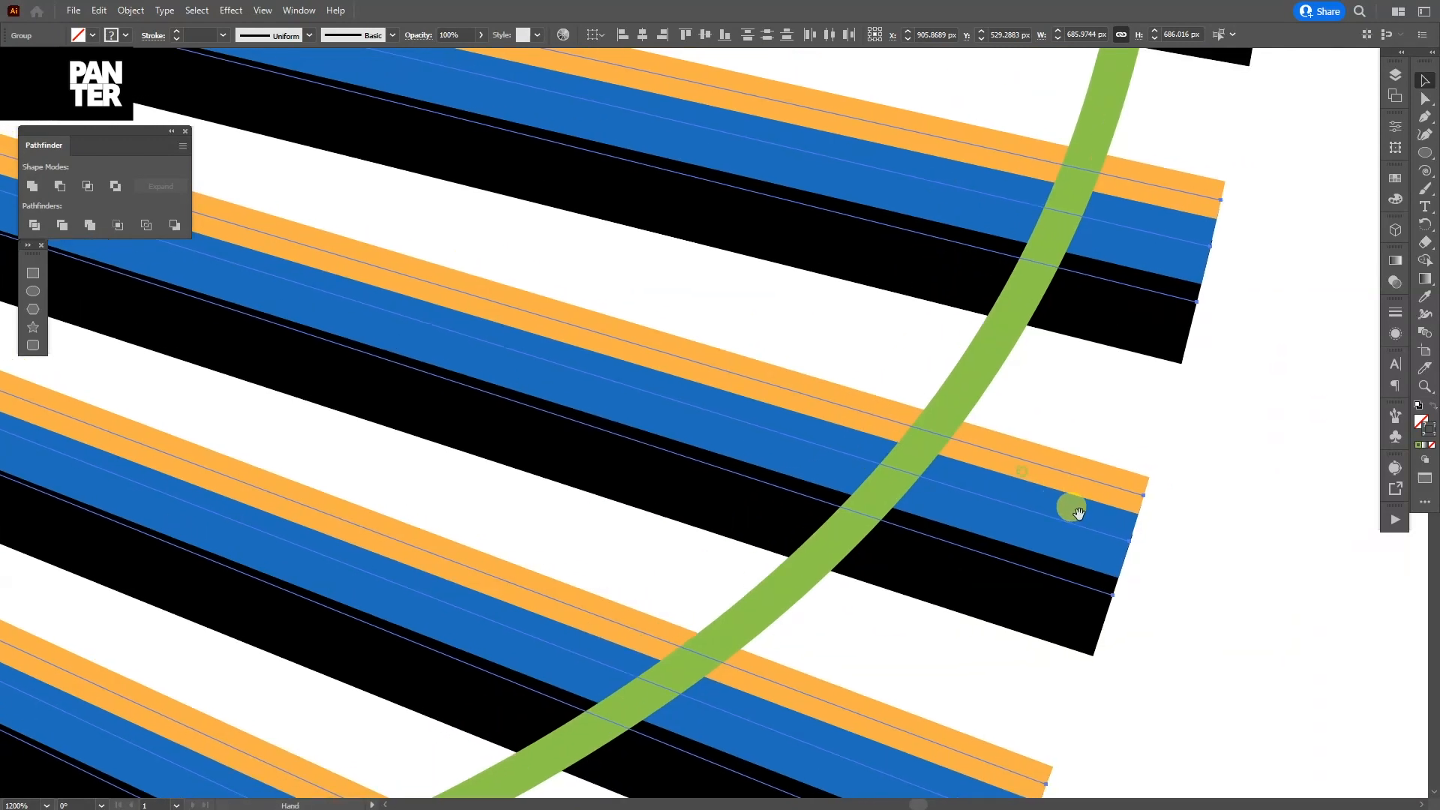
{"action": "left_click_drag", "start_coordinate": [1167, 623], "coordinate": [1059, 483]}
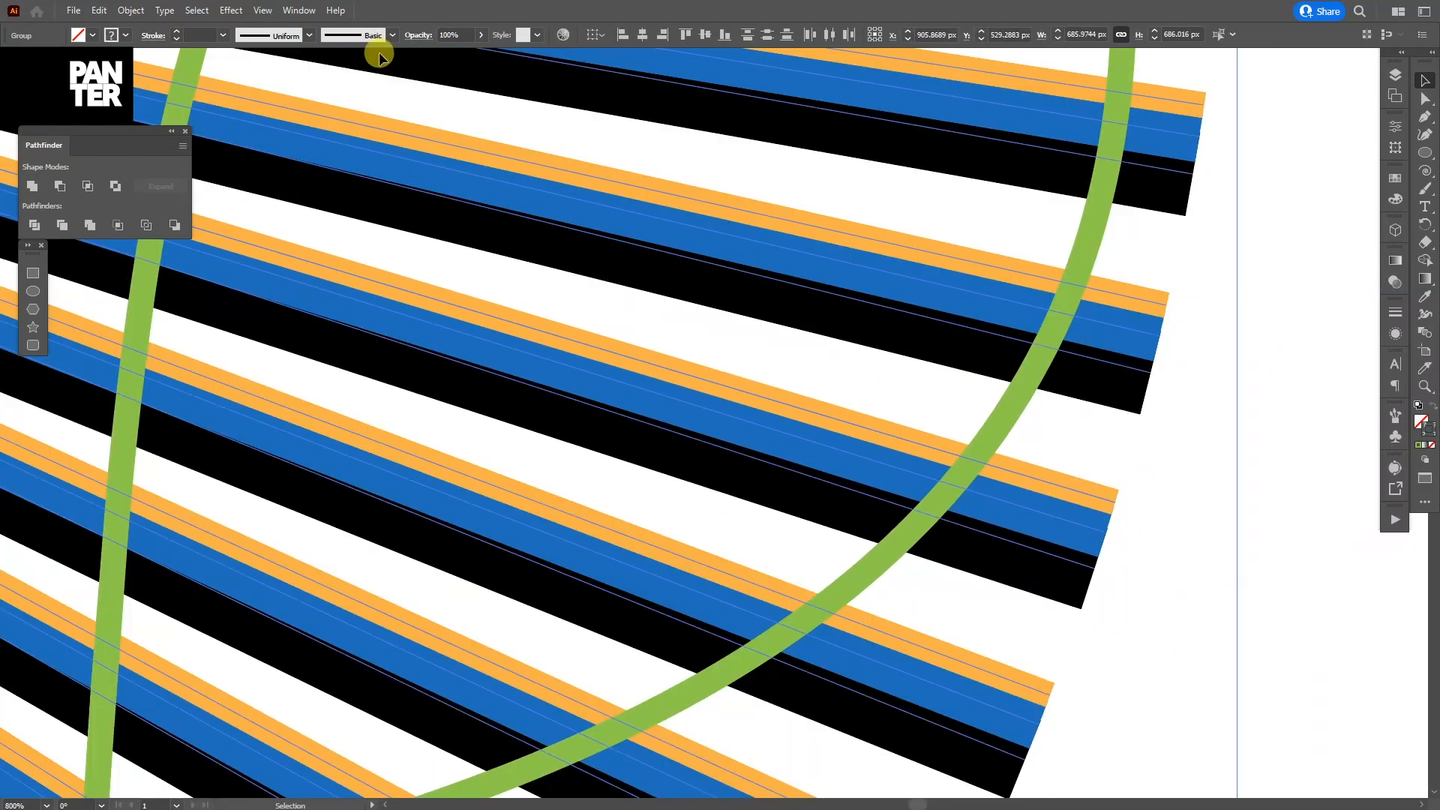
Step: Expand the selected black, blue and orange radial strokes into filled shapes and deselect them
{"action": "left_click", "coordinate": [127, 13]}
{"action": "left_click", "coordinate": [192, 180]}
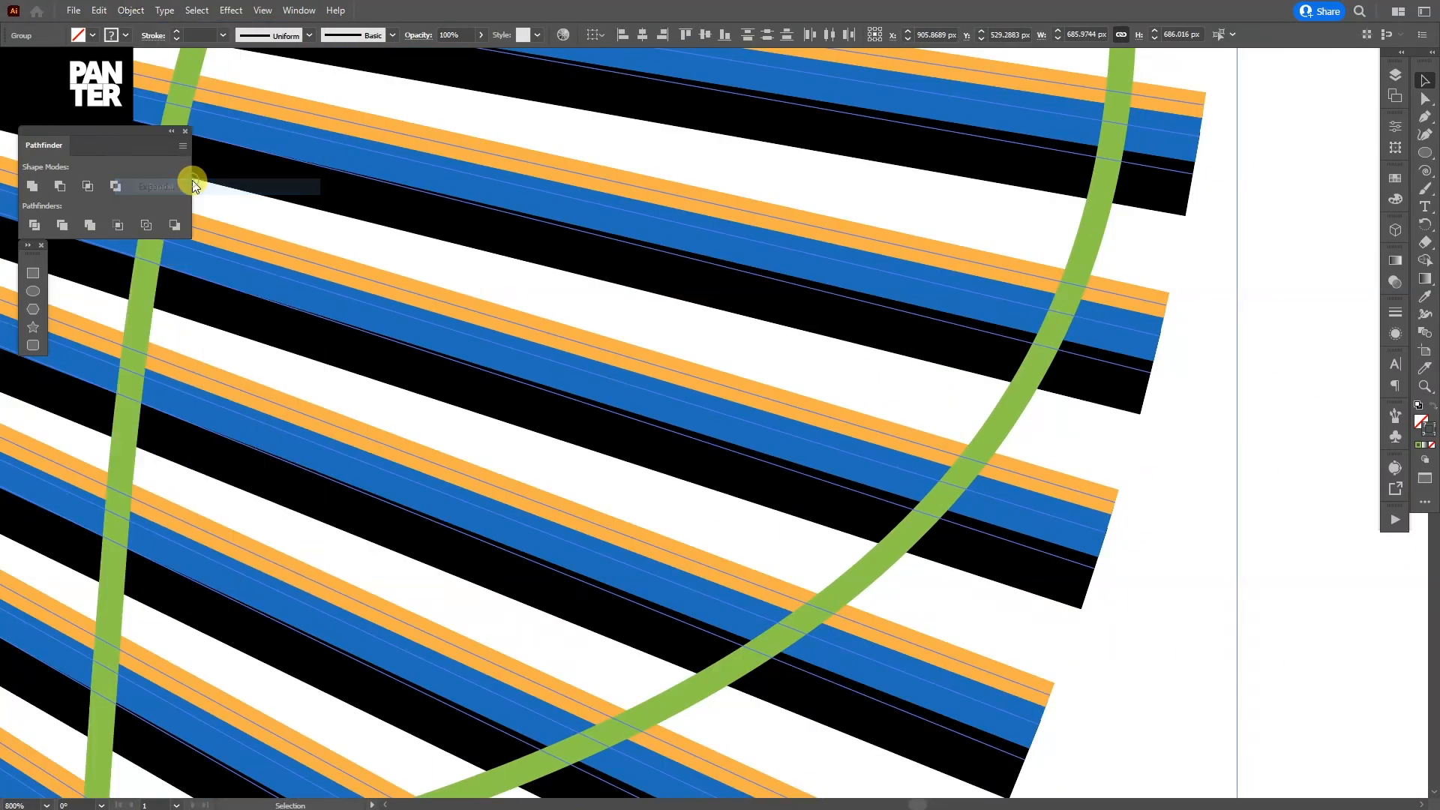
{"action": "left_click", "coordinate": [684, 497]}
{"action": "left_click", "coordinate": [1157, 514]}
{"action": "scroll", "coordinate": [1158, 514], "scroll_direction": "down", "scroll_amount": 5}
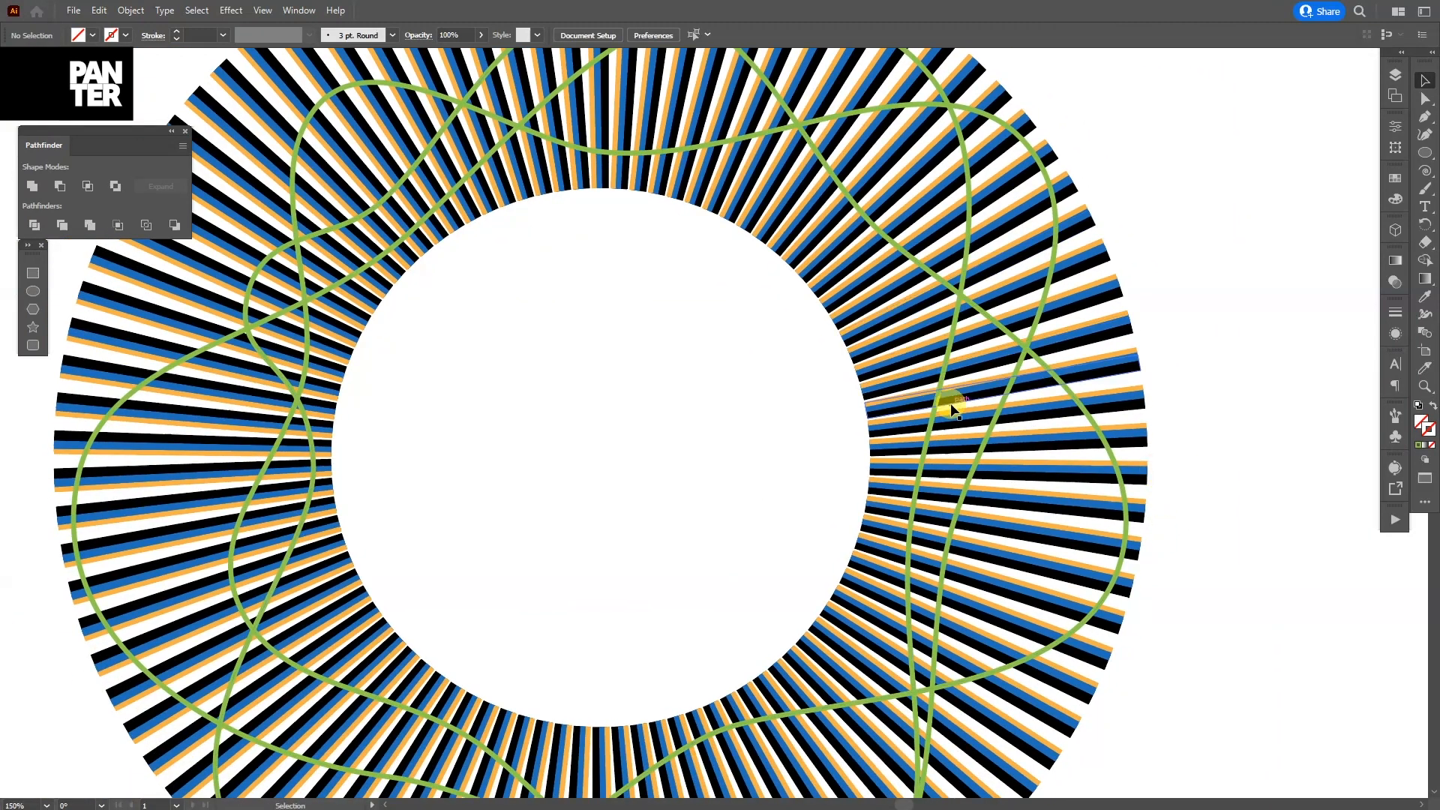
Step: Use Shape Builder to remove the parts of the black lines outside the inner green curve, and delete that curve
{"action": "left_click", "coordinate": [936, 397]}
{"action": "scroll", "coordinate": [936, 398], "scroll_direction": "down", "scroll_amount": 2}
{"action": "scroll", "coordinate": [1008, 394], "scroll_direction": "up", "scroll_amount": 2}
{"action": "left_click", "coordinate": [961, 291]}
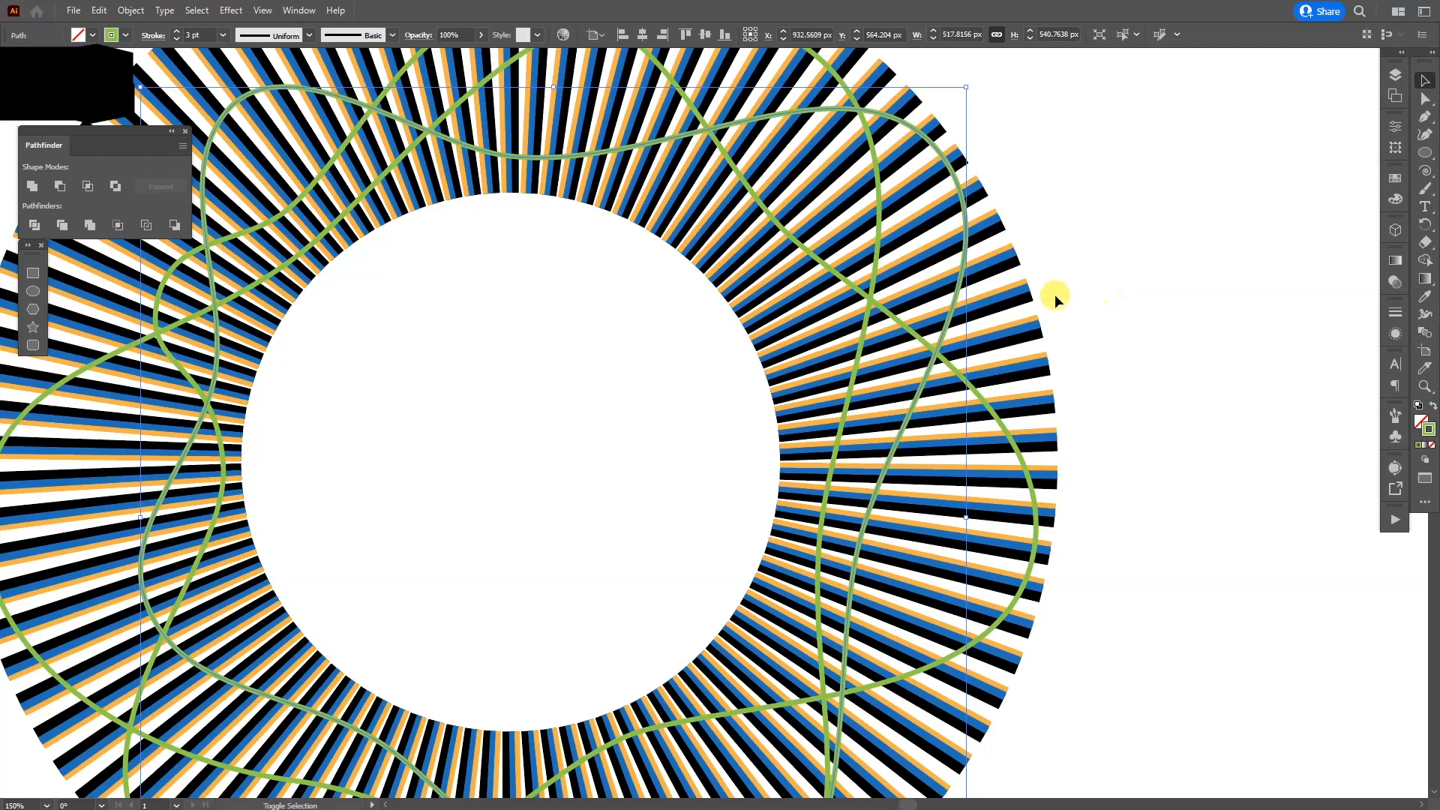
{"action": "left_click", "coordinate": [1035, 298], "text": "shift"}
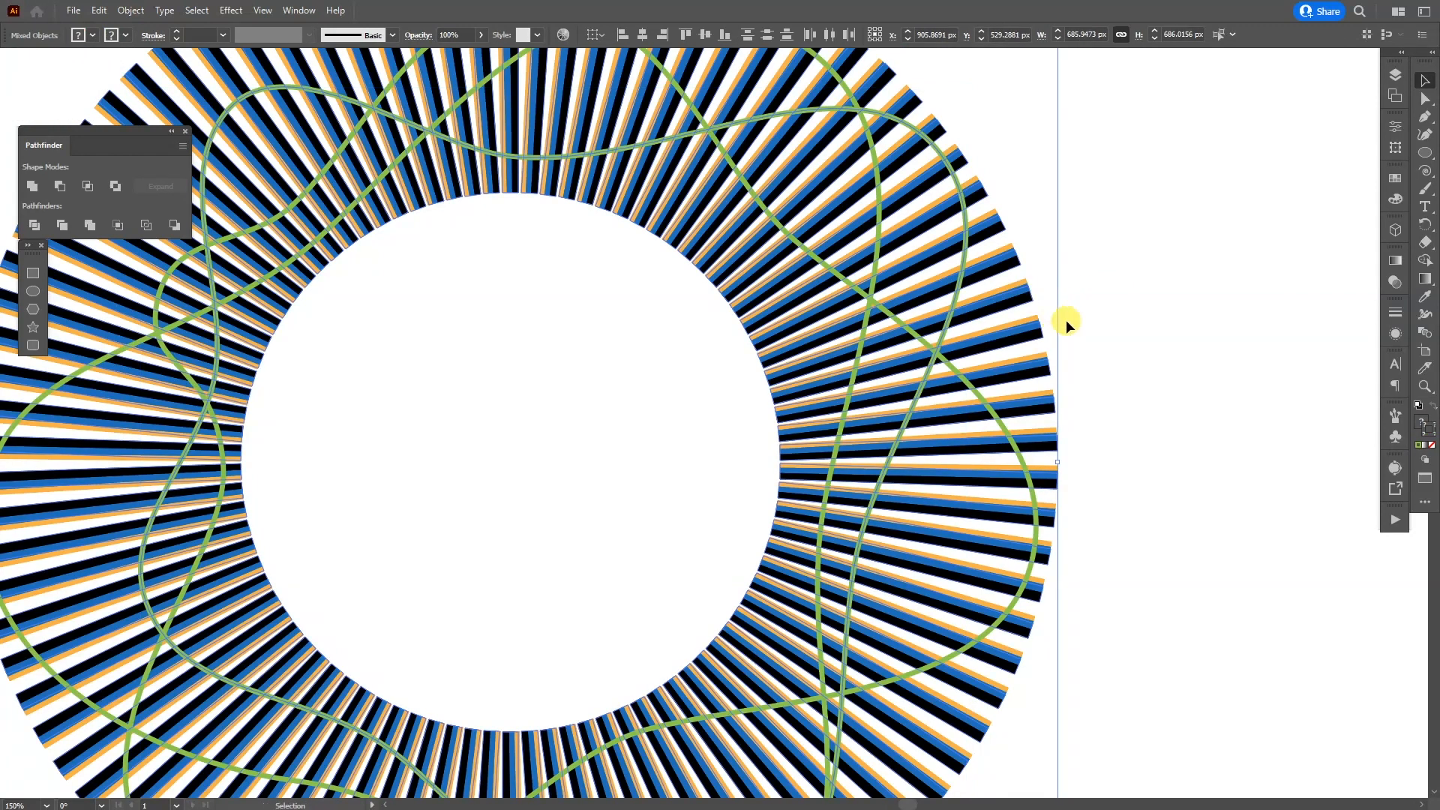
{"action": "key", "text": "shift+m"}
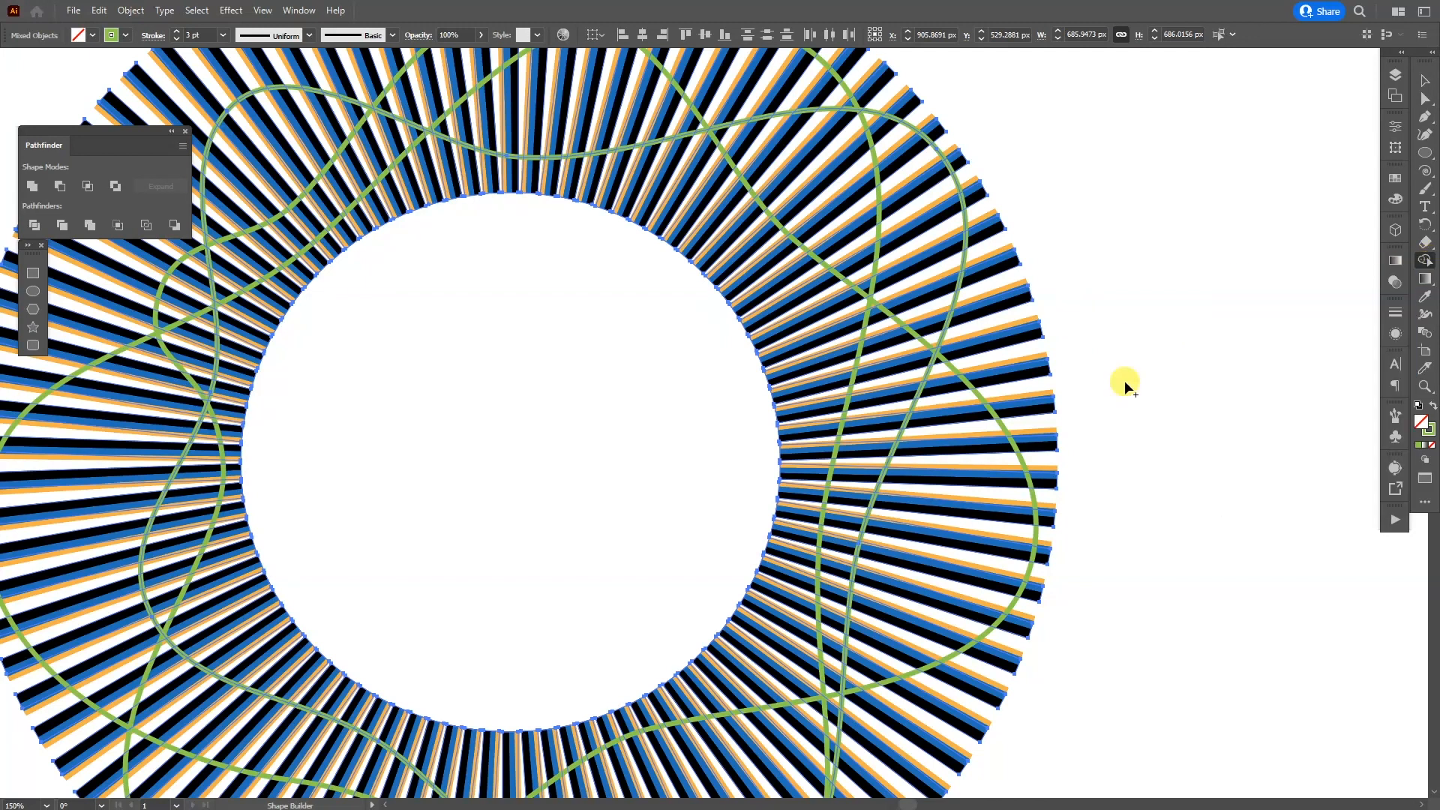
{"action": "scroll", "coordinate": [1113, 398], "scroll_direction": "down", "scroll_amount": 1}
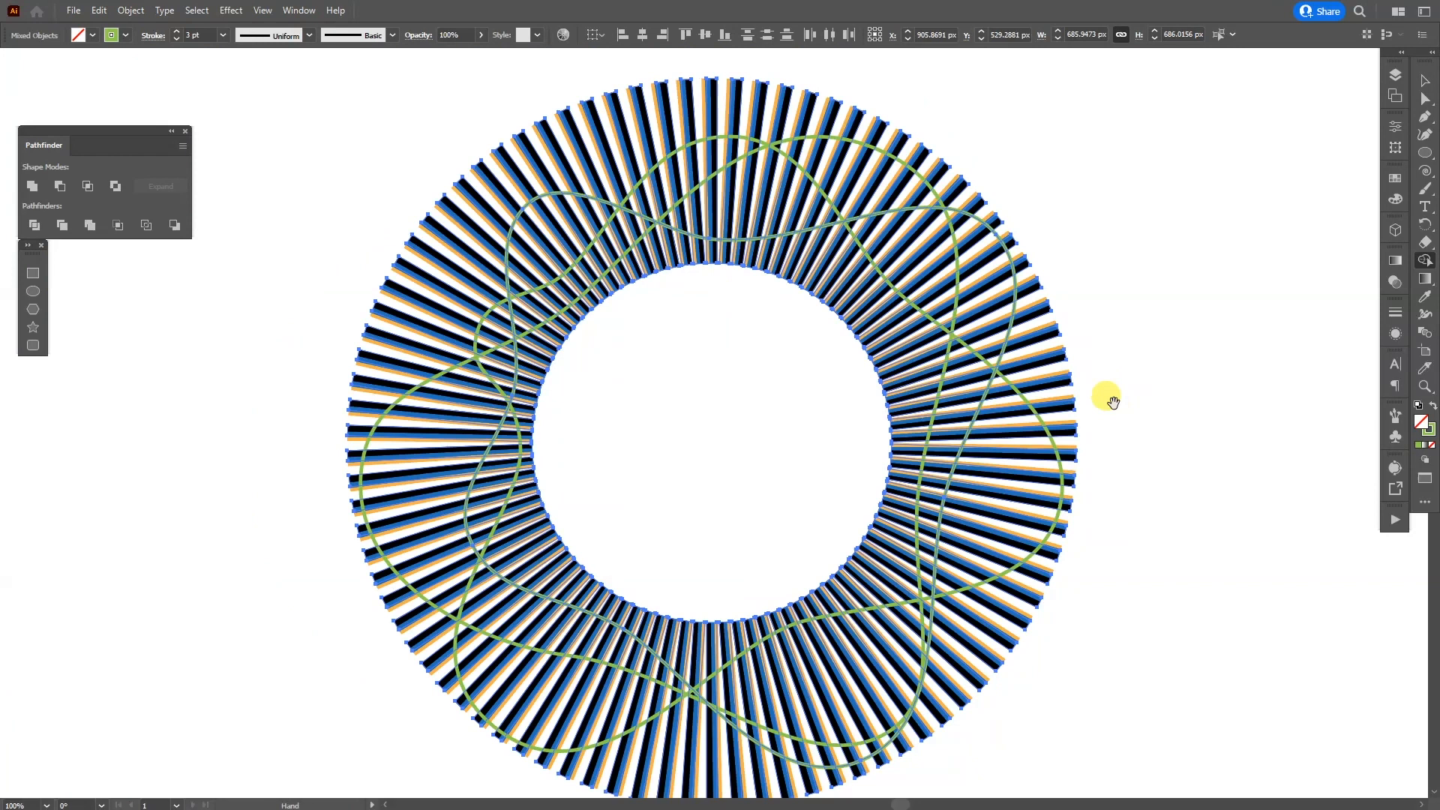
{"action": "mouse_move", "coordinate": [1002, 327]}
{"action": "left_mouse_down"}
{"action": "mouse_move", "coordinate": [993, 424]}
{"action": "mouse_move", "coordinate": [921, 630]}
{"action": "left_mouse_up"}
{"action": "left_click_drag", "start_coordinate": [873, 716], "coordinate": [867, 720]}
{"action": "left_click_drag", "start_coordinate": [956, 712], "coordinate": [1041, 664]}
{"action": "mouse_move", "coordinate": [930, 691]}
{"action": "left_mouse_down"}
{"action": "mouse_move", "coordinate": [864, 708]}
{"action": "mouse_move", "coordinate": [448, 210]}
{"action": "mouse_move", "coordinate": [413, 372]}
{"action": "left_mouse_up"}
{"action": "mouse_move", "coordinate": [406, 399]}
{"action": "left_mouse_down"}
{"action": "mouse_move", "coordinate": [776, 237]}
{"action": "mouse_move", "coordinate": [896, 279]}
{"action": "left_mouse_up"}
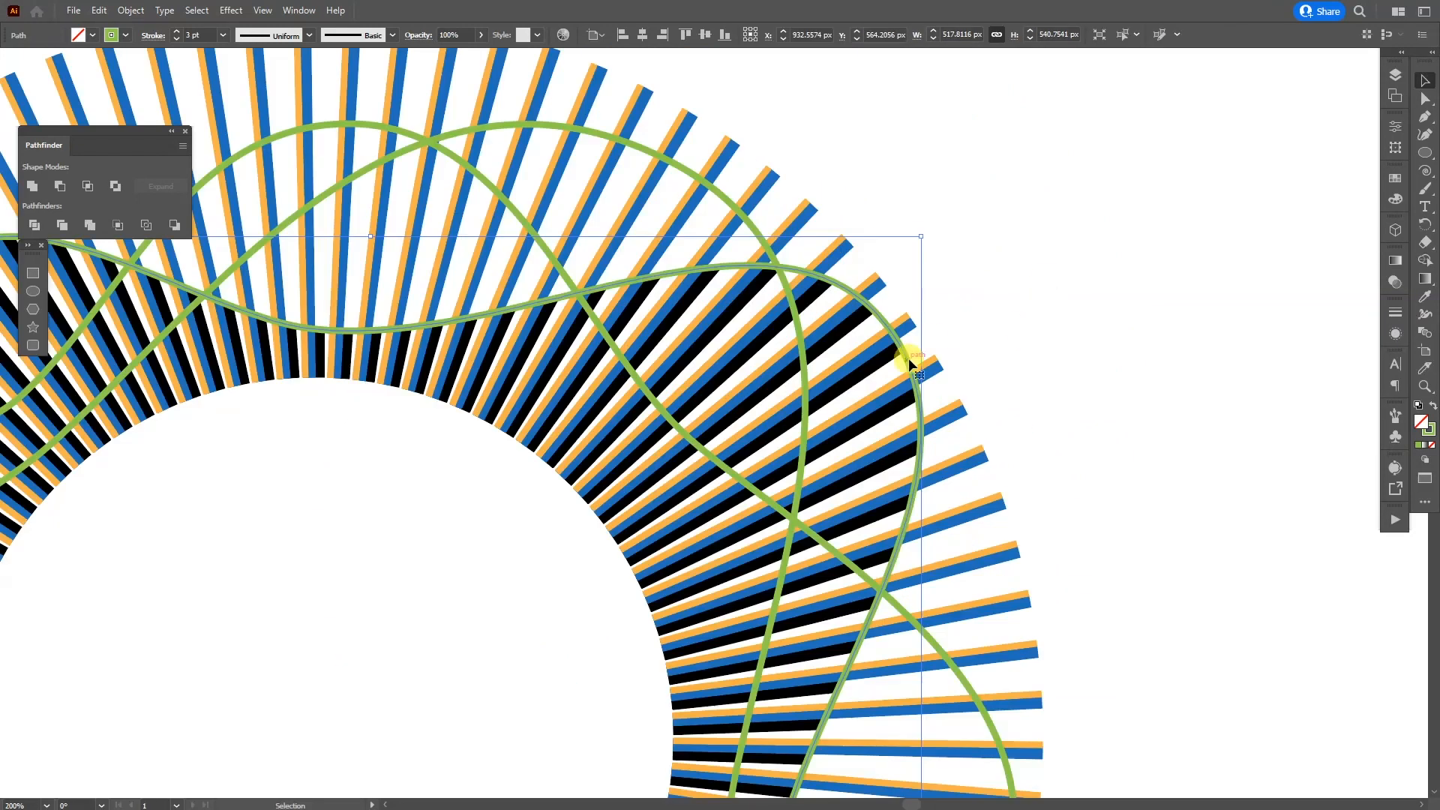
{"action": "left_click_drag", "start_coordinate": [909, 361], "coordinate": [1066, 278]}
{"action": "key", "text": "Delete"}
Step: Trim the blue and orange lines outside their respective green curves with Shape Builder, and remove both curves
{"action": "scroll", "coordinate": [1066, 278], "scroll_direction": "down", "scroll_amount": 2}
{"action": "left_click", "coordinate": [990, 417]}
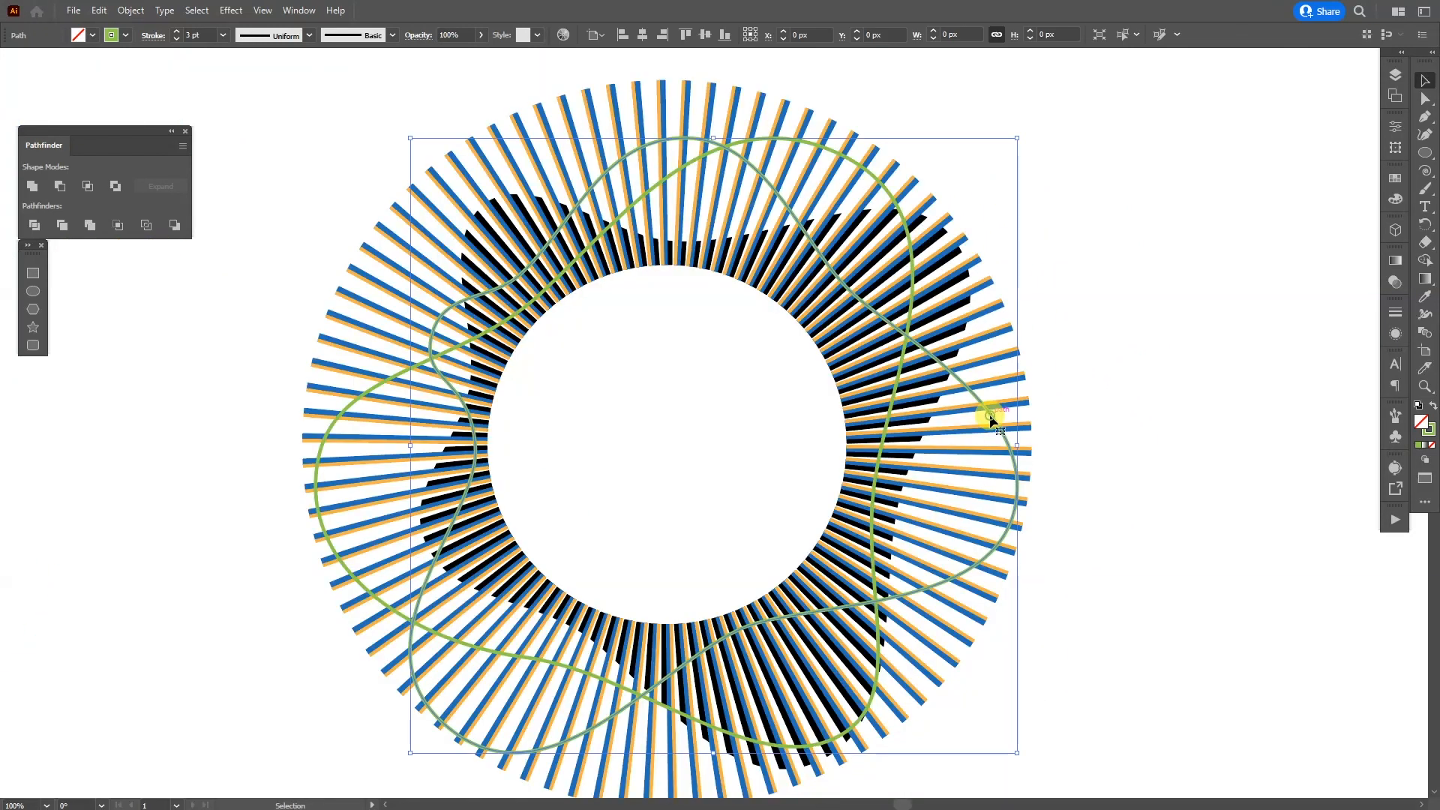
{"action": "scroll", "coordinate": [992, 418], "scroll_direction": "up", "scroll_amount": 2}
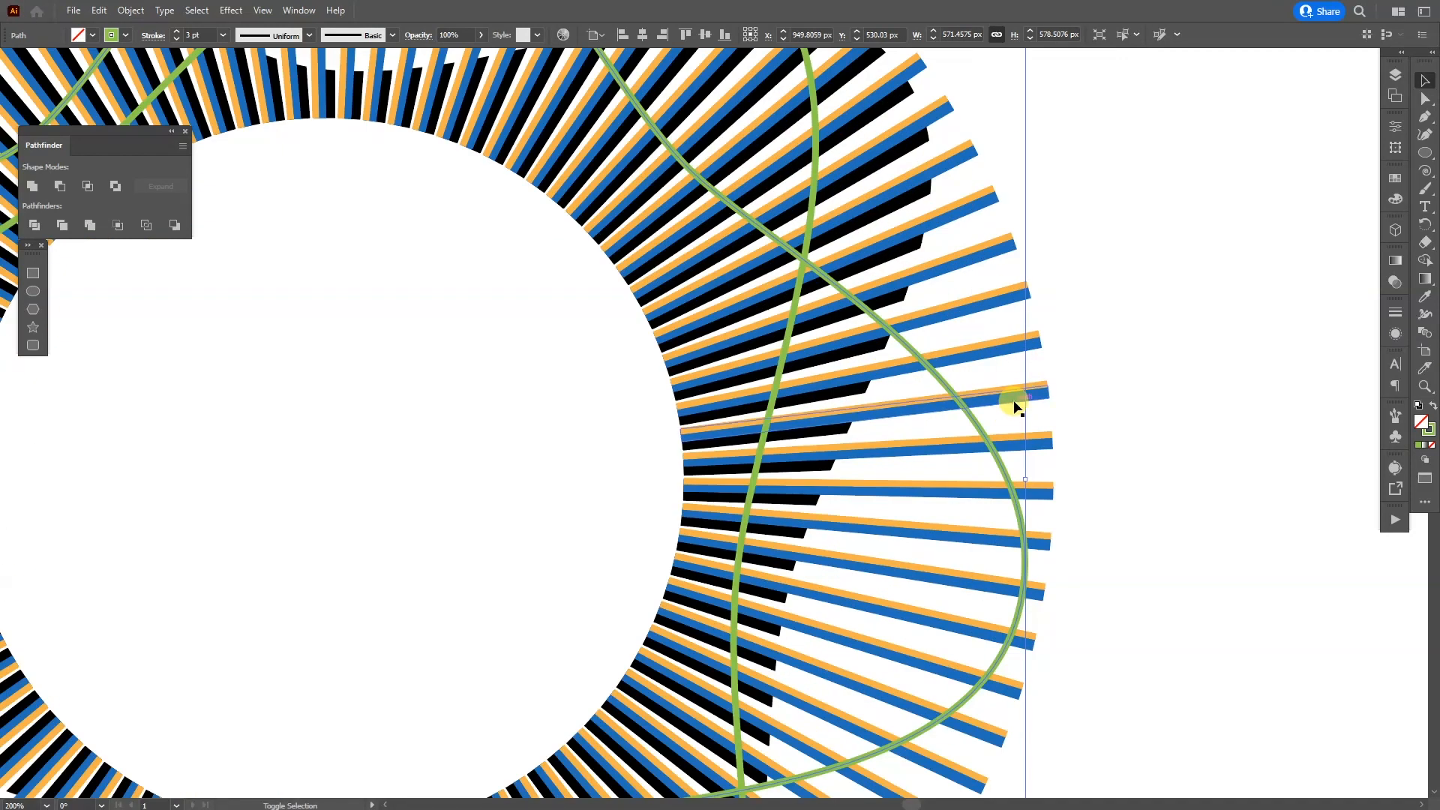
{"action": "left_click", "coordinate": [1014, 399], "text": "shift"}
{"action": "key", "text": "shift+m"}
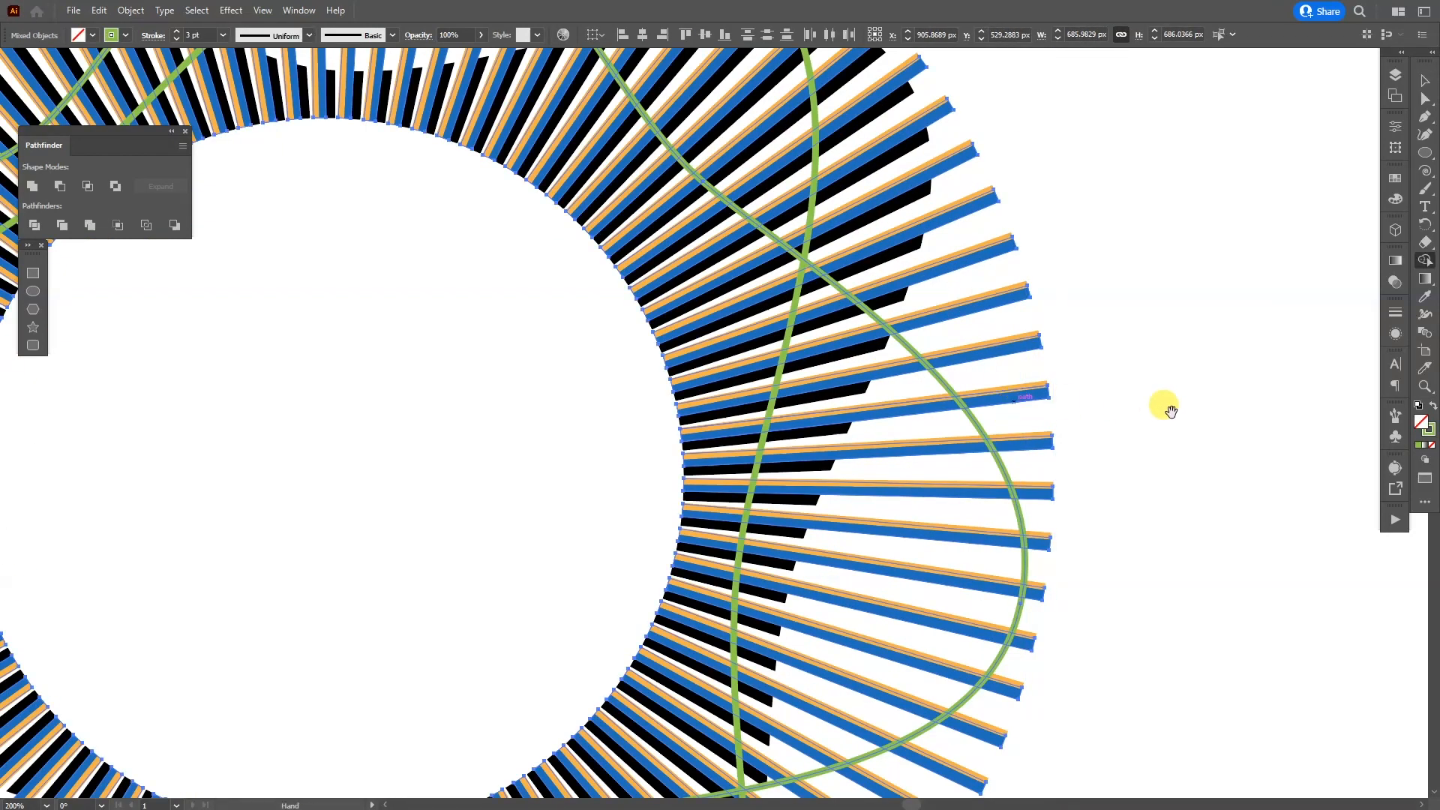
{"action": "scroll", "coordinate": [1163, 405], "scroll_direction": "down", "scroll_amount": 2}
{"action": "left_click_drag", "start_coordinate": [1109, 474], "coordinate": [1083, 528]}
{"action": "left_click_drag", "start_coordinate": [1035, 450], "coordinate": [962, 336]}
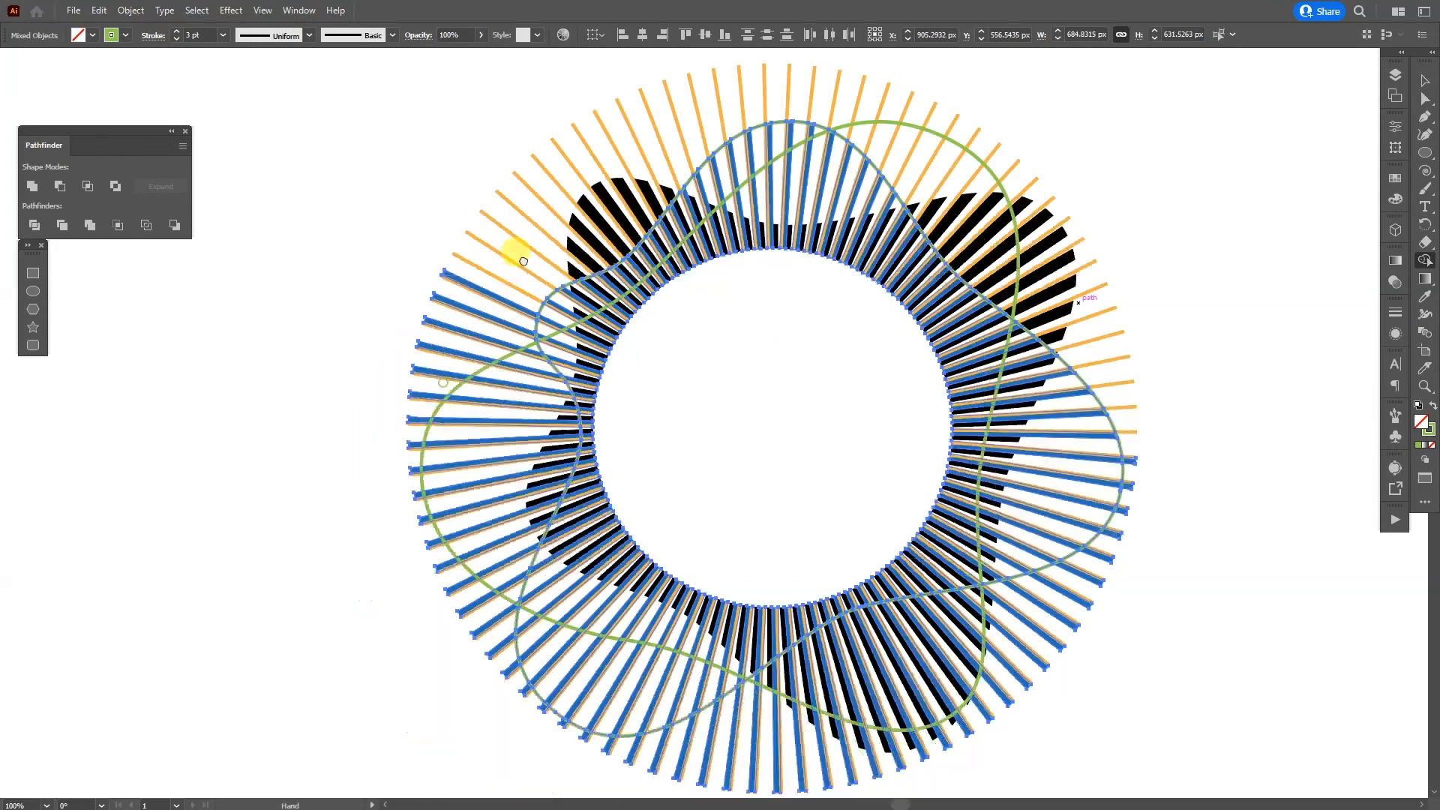
{"action": "mouse_move", "coordinate": [514, 252]}
{"action": "left_mouse_down"}
{"action": "mouse_move", "coordinate": [418, 383]}
{"action": "mouse_move", "coordinate": [479, 490]}
{"action": "mouse_move", "coordinate": [375, 564]}
{"action": "mouse_move", "coordinate": [492, 650]}
{"action": "left_mouse_up"}
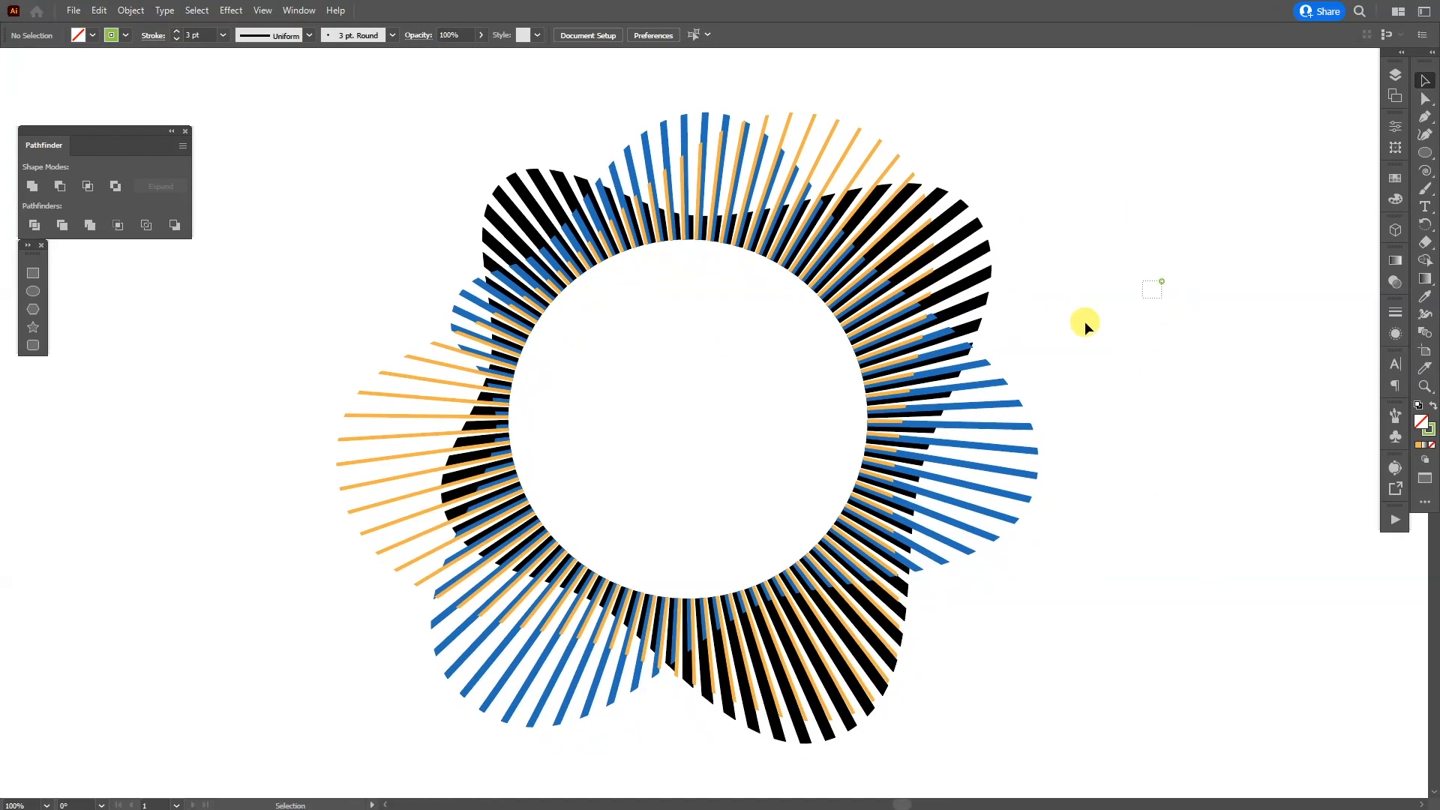
Step: Select all the trimmed radial lines and apply a near-black swatch as their fill
{"action": "left_click_drag", "start_coordinate": [1085, 321], "coordinate": [677, 472]}
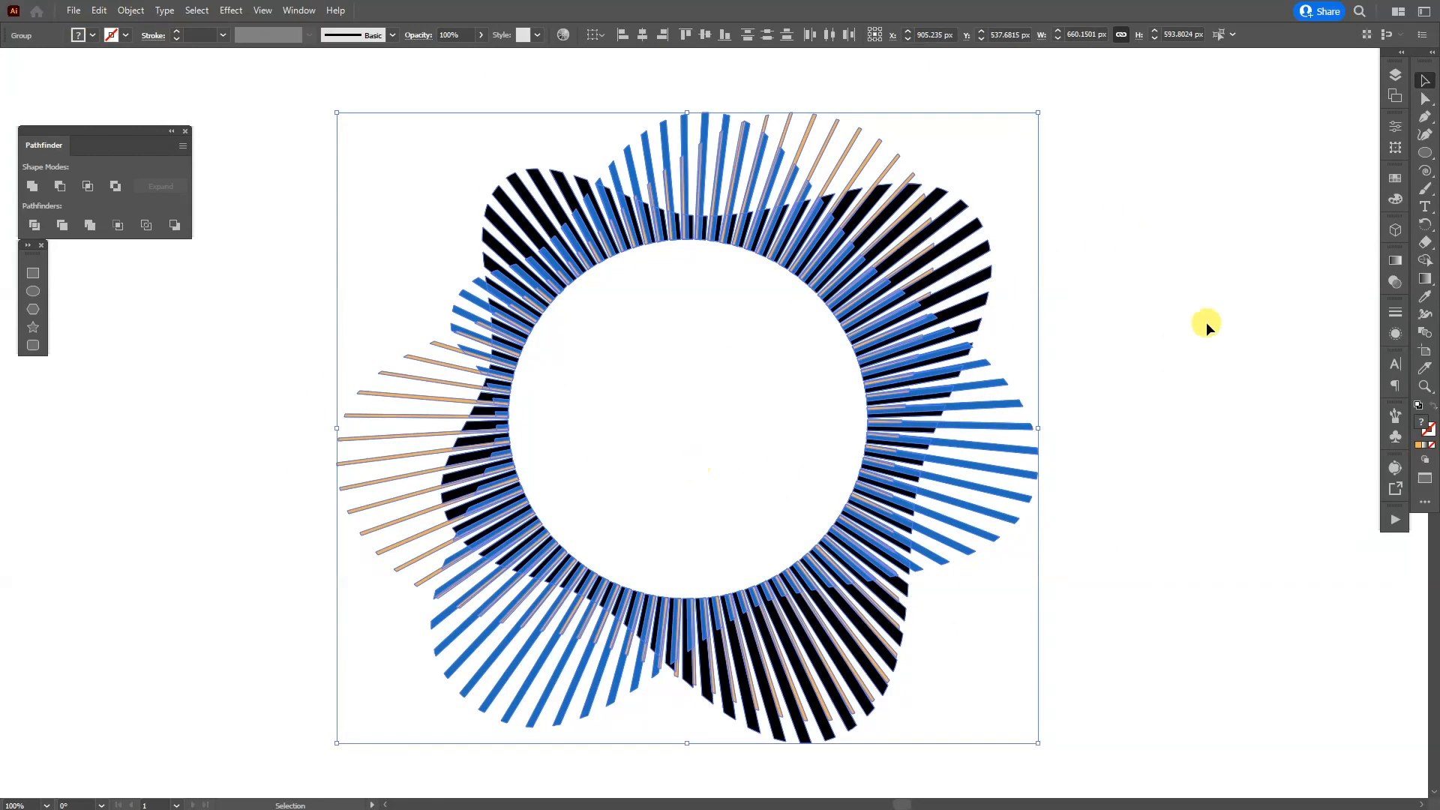
{"action": "left_click", "coordinate": [1386, 178]}
{"action": "left_click", "coordinate": [1230, 261]}
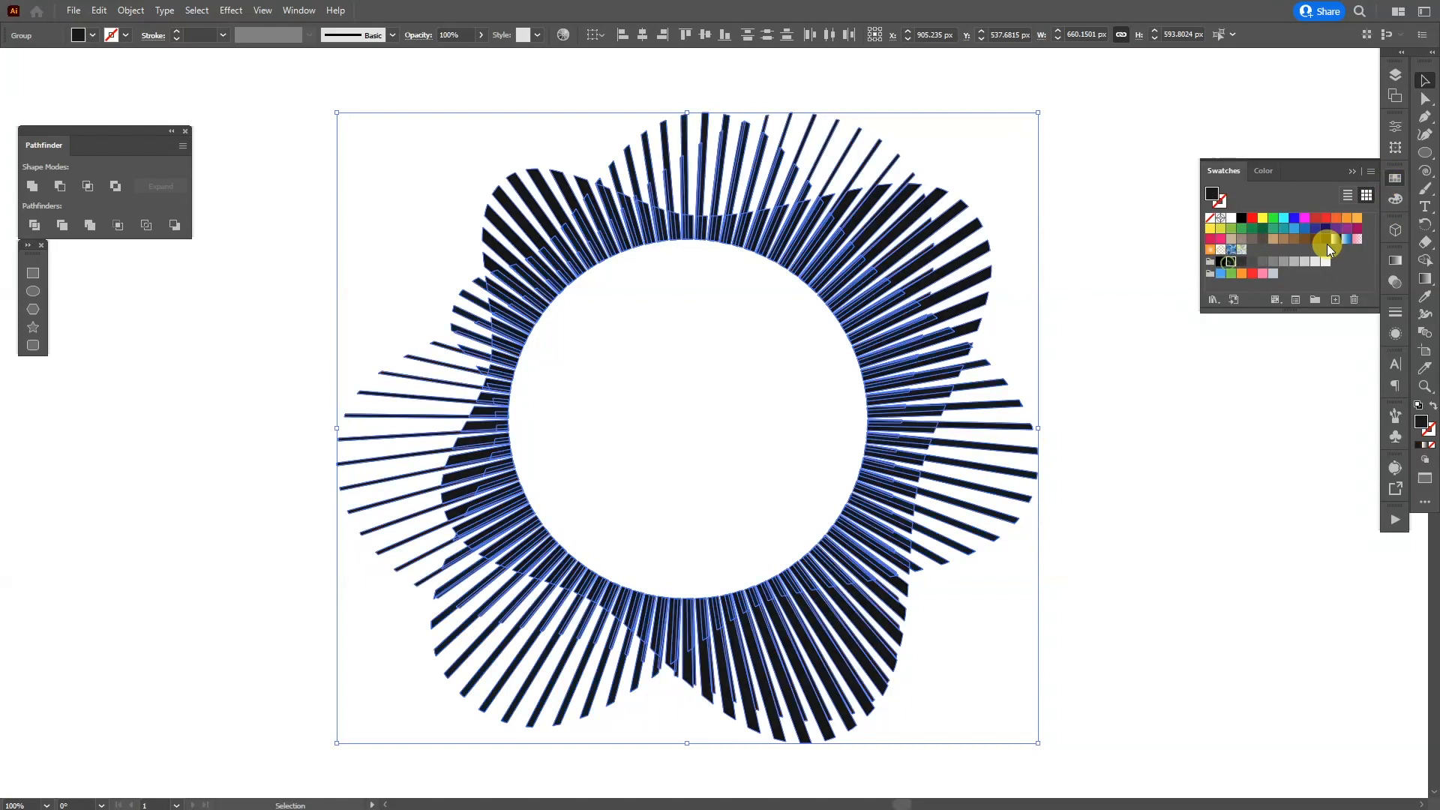